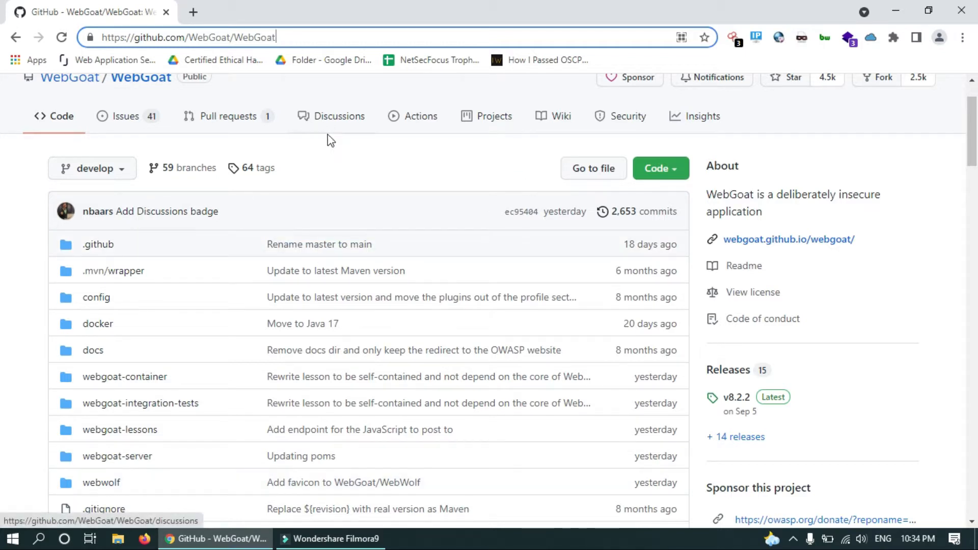
- Find the WebGoat repository's README and examine its title and the "A deliberately insecure Web Application" description
scroll(331, 153, down, 3)
scroll(332, 154, down, 10)
scroll(265, 171, down, 2)
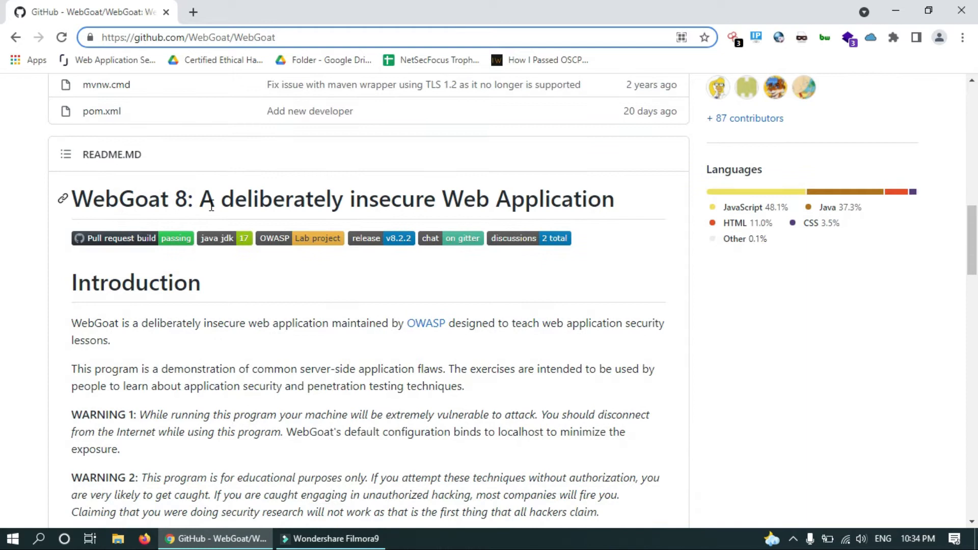
drag(200, 203, 661, 207)
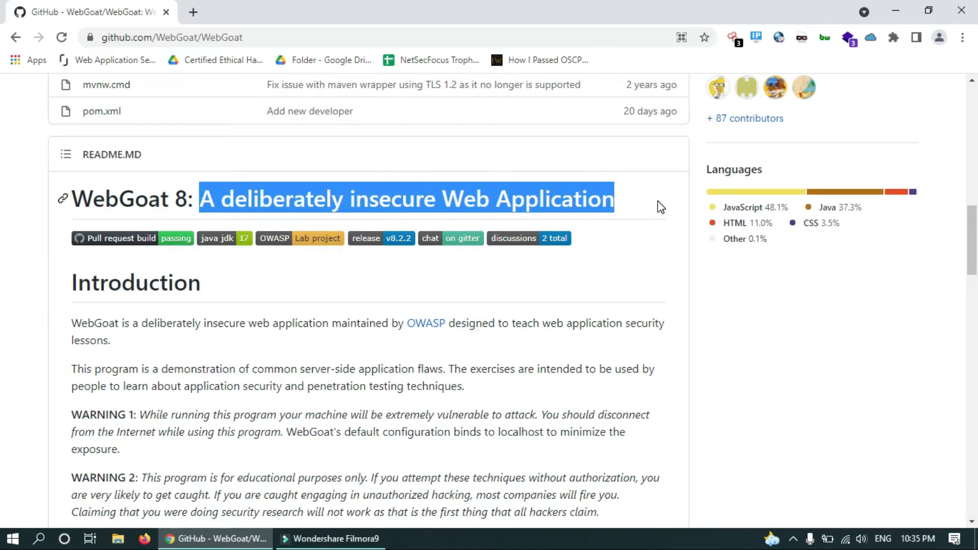
click(661, 207)
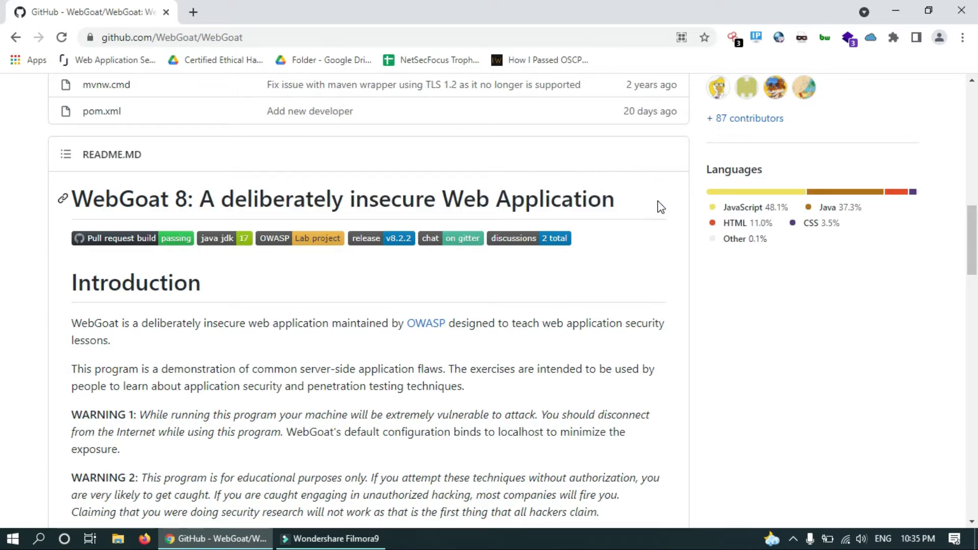
drag(704, 171, 772, 169)
click(771, 170)
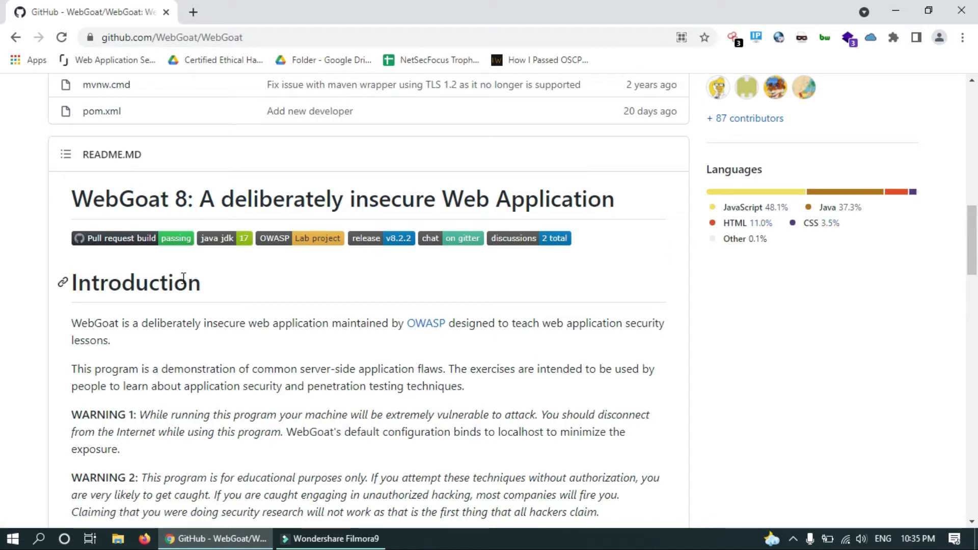
- Read the README's Introduction paragraphs on who maintains WebGoat, what flaws it demonstrates and what the exercises teach
scroll(182, 278, down, 1)
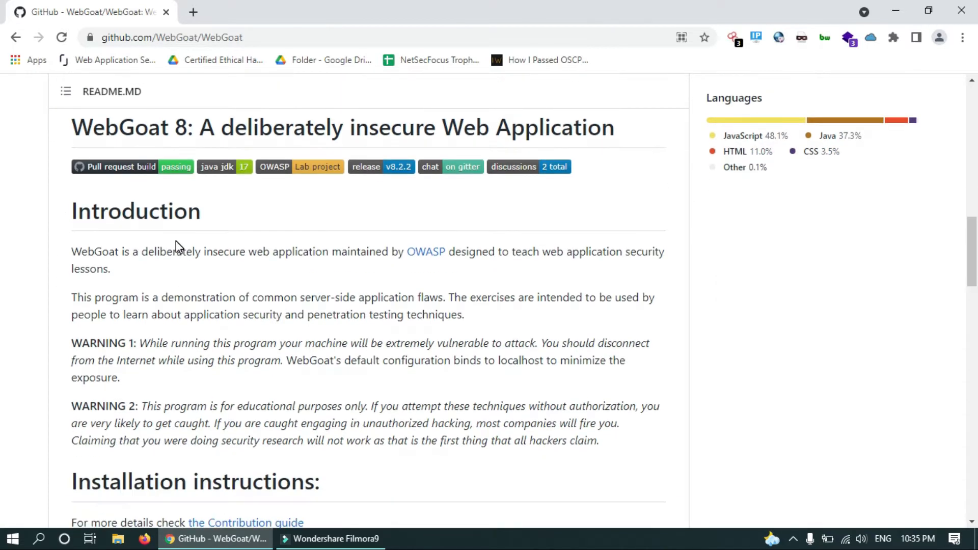
scroll(182, 247, down, 1)
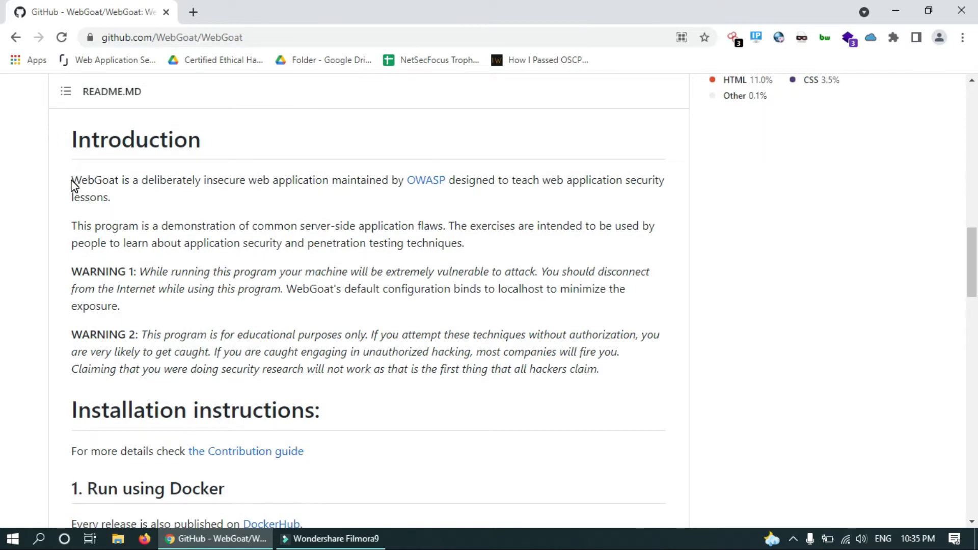
drag(72, 185, 127, 208)
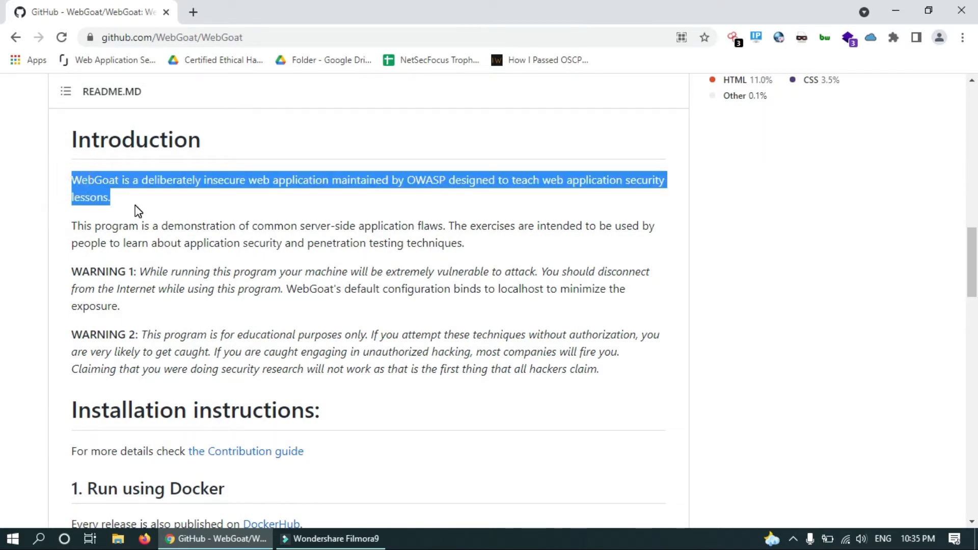
click(426, 214)
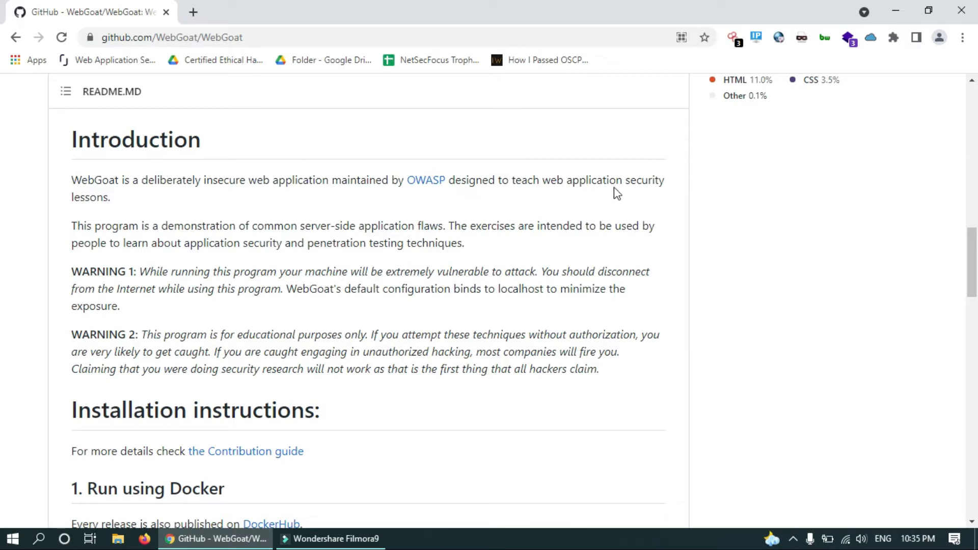
drag(72, 197, 127, 205)
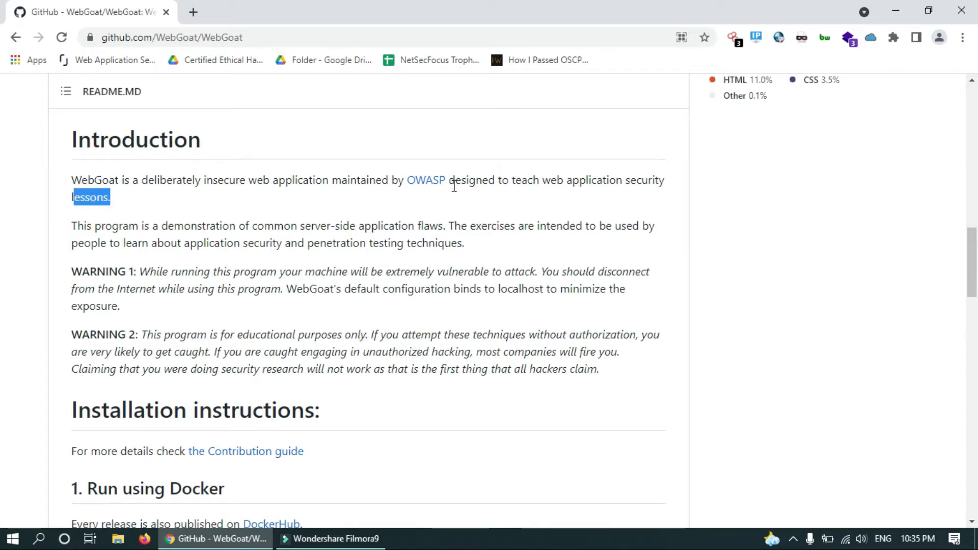
drag(454, 186, 467, 201)
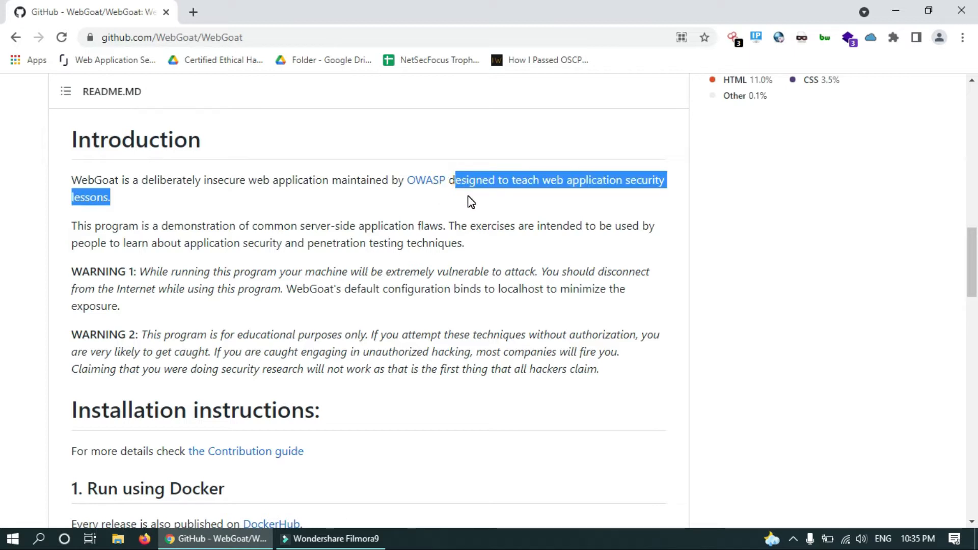
click(76, 226)
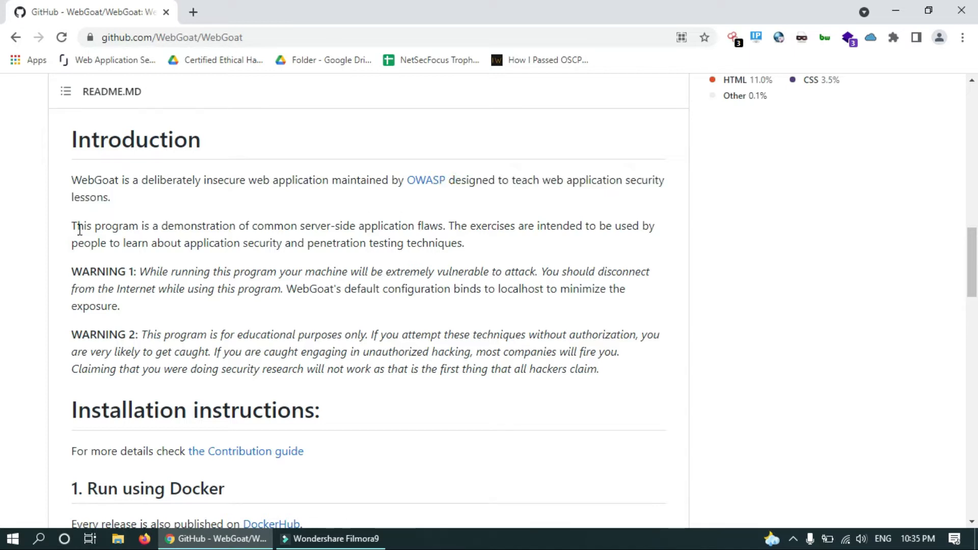
drag(73, 226, 470, 244)
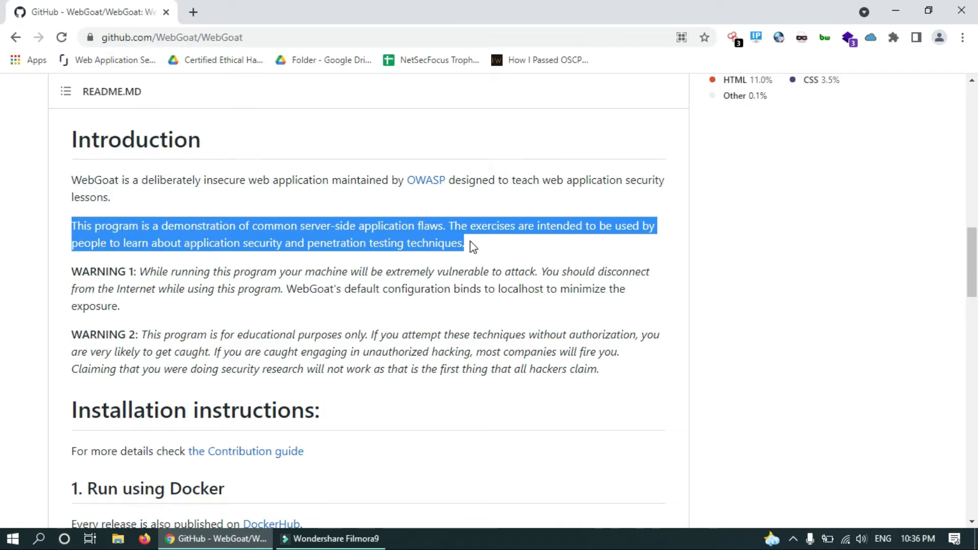
click(472, 248)
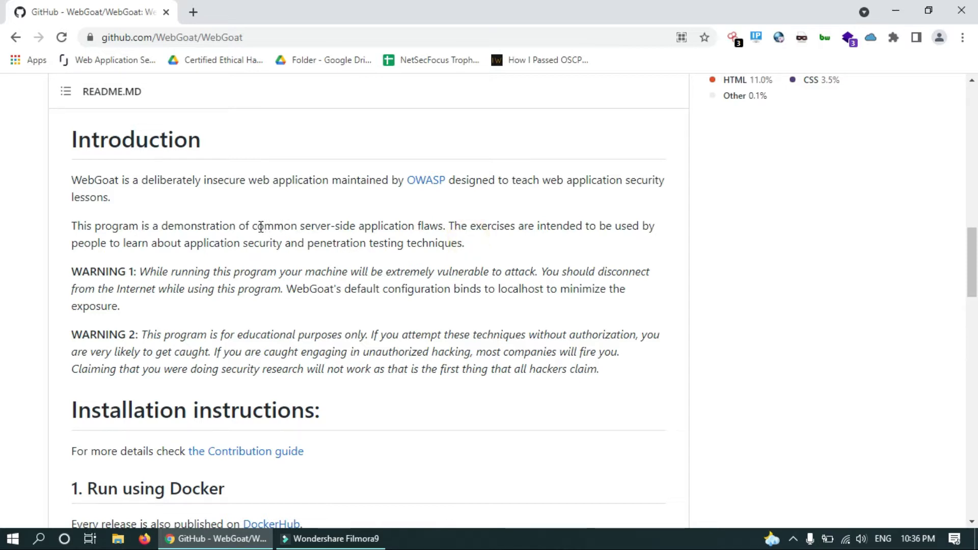
drag(256, 227, 440, 226)
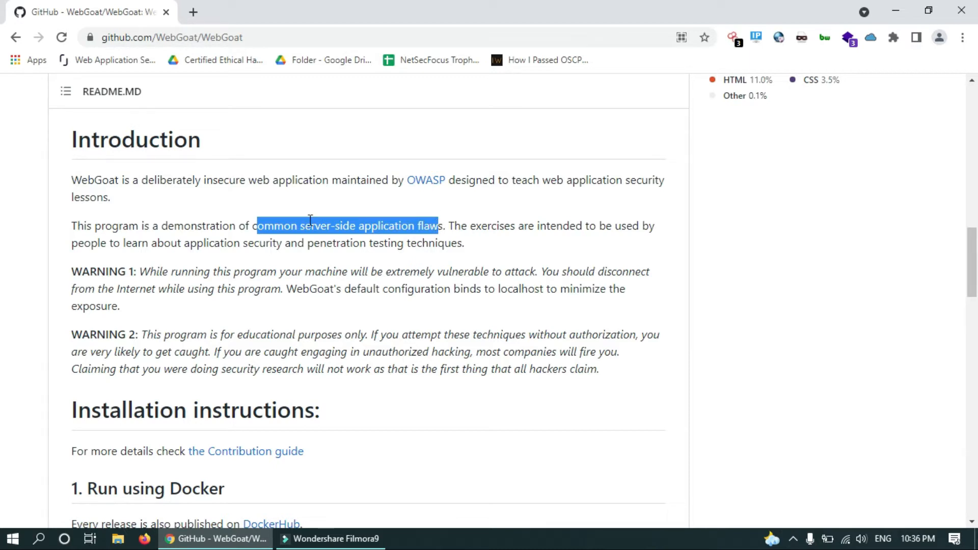
drag(184, 245, 436, 246)
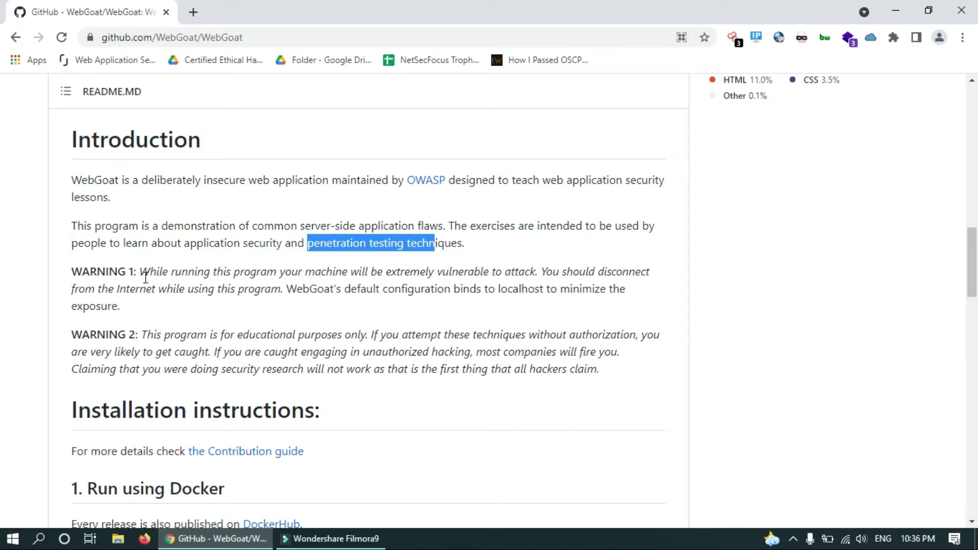
- Read WARNING 1 and WARNING 2 in the README's Introduction about machine exposure and educational use
drag(140, 273, 178, 309)
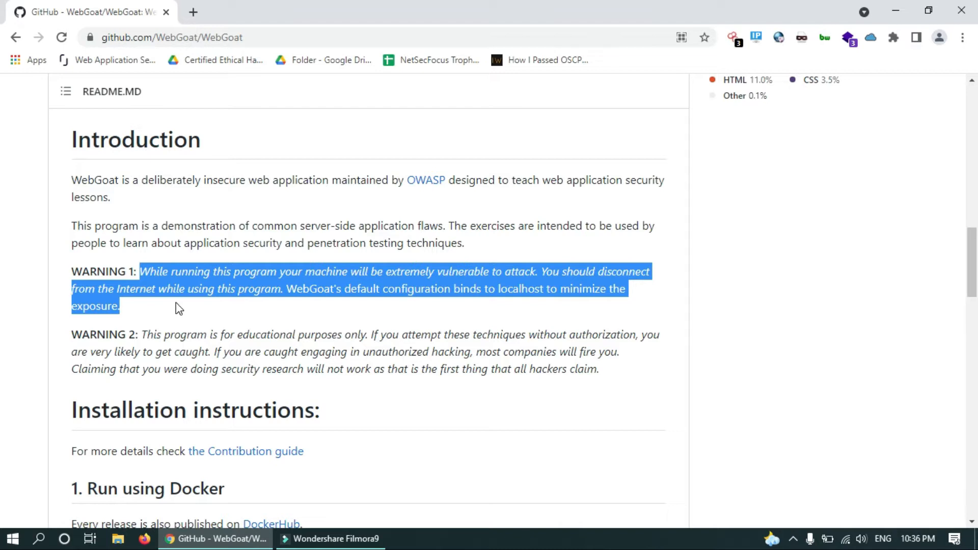
drag(137, 269, 187, 312)
drag(146, 335, 299, 353)
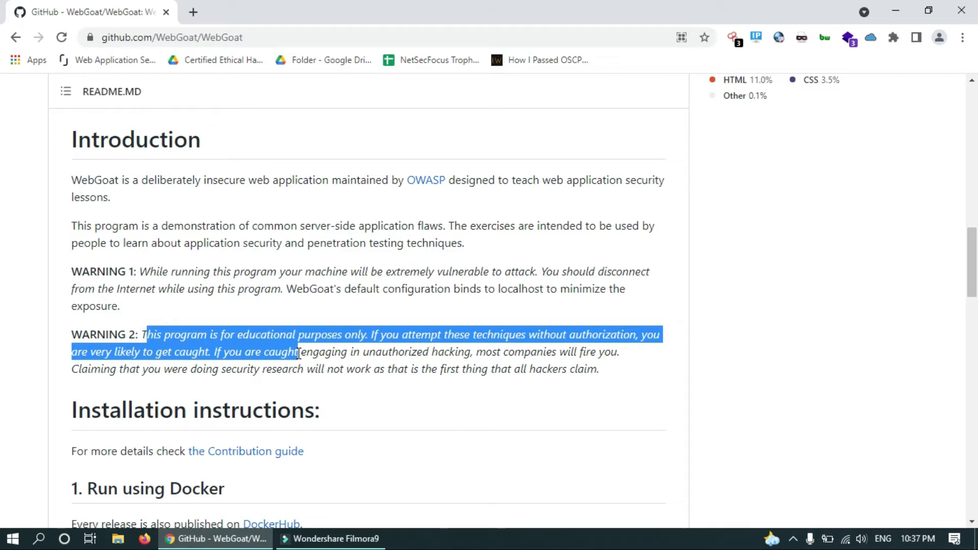
click(298, 352)
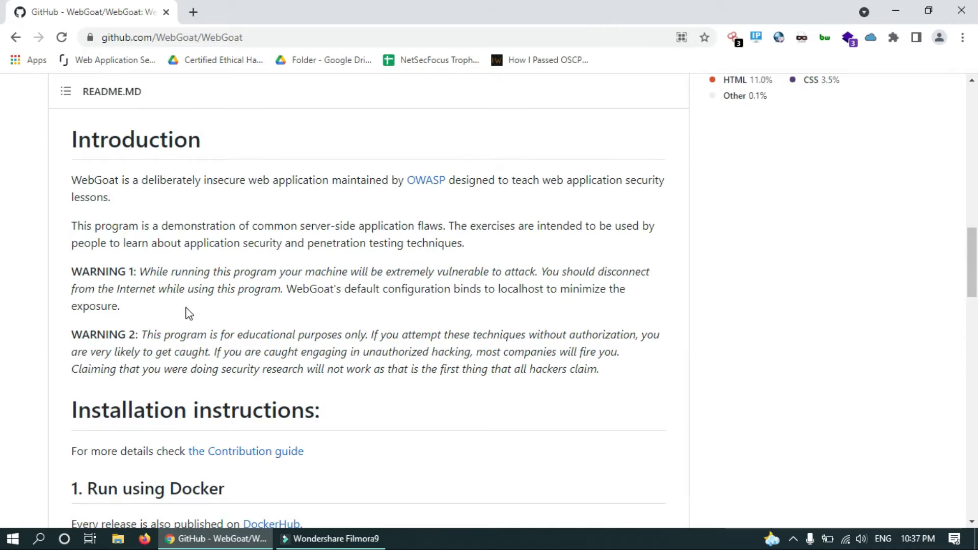
scroll(189, 313, down, 1)
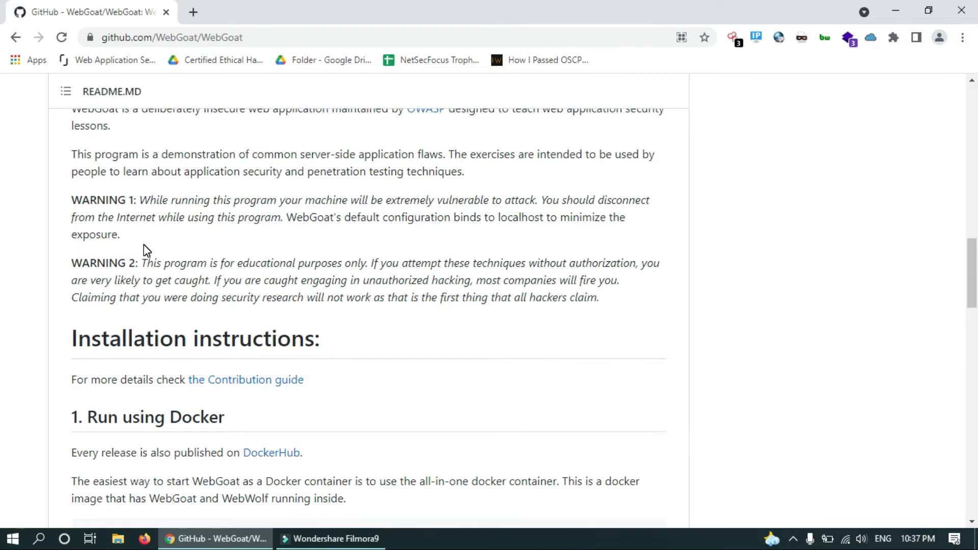
scroll(147, 250, up, 3)
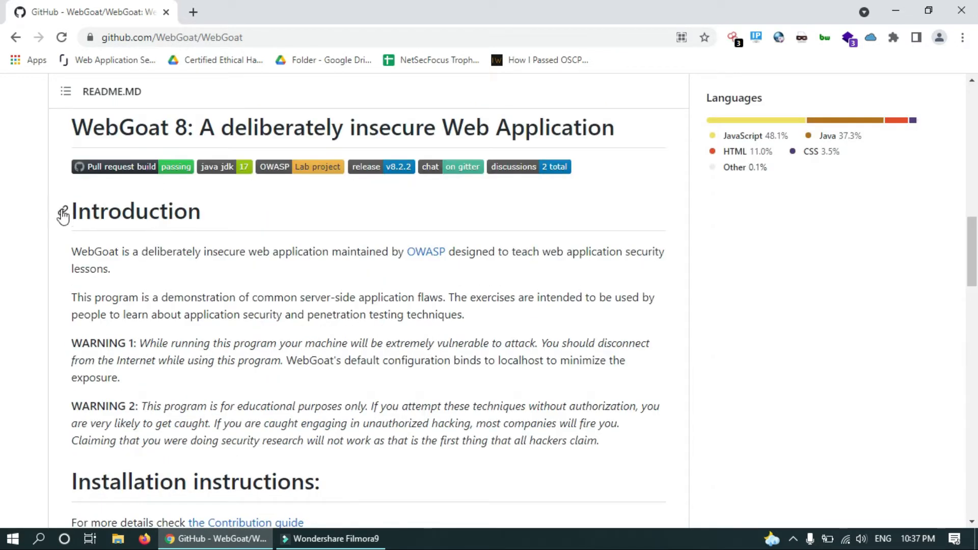
- Review the "Run using Docker" option under Installation instructions, including its docker run command and localhost addresses
scroll(65, 217, down, 4)
scroll(79, 265, down, 3)
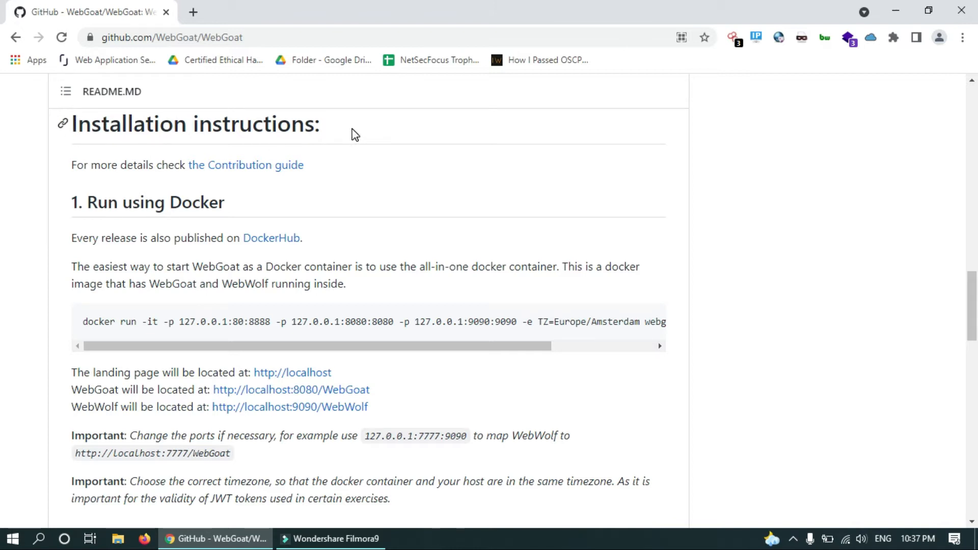
drag(352, 135, 77, 132)
drag(244, 206, 60, 205)
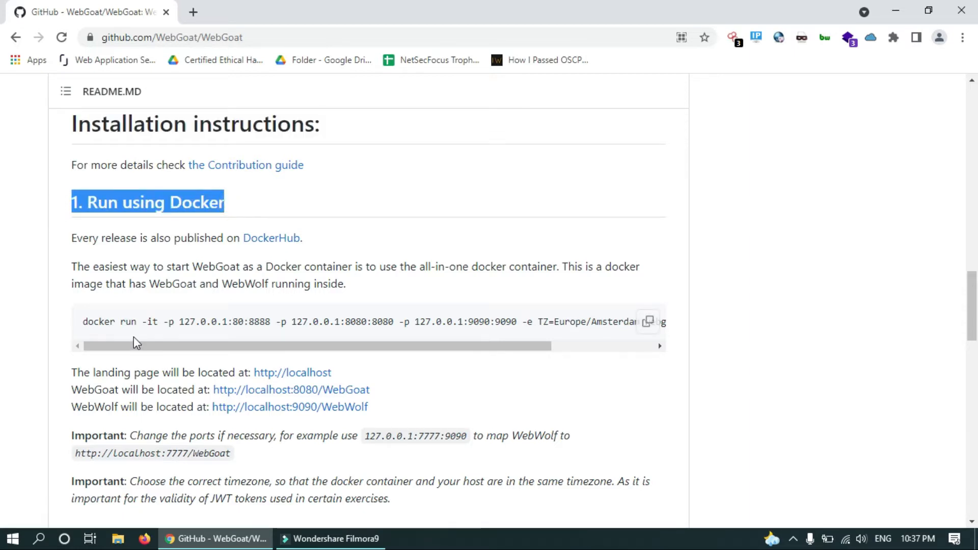
scroll(87, 247, down, 1)
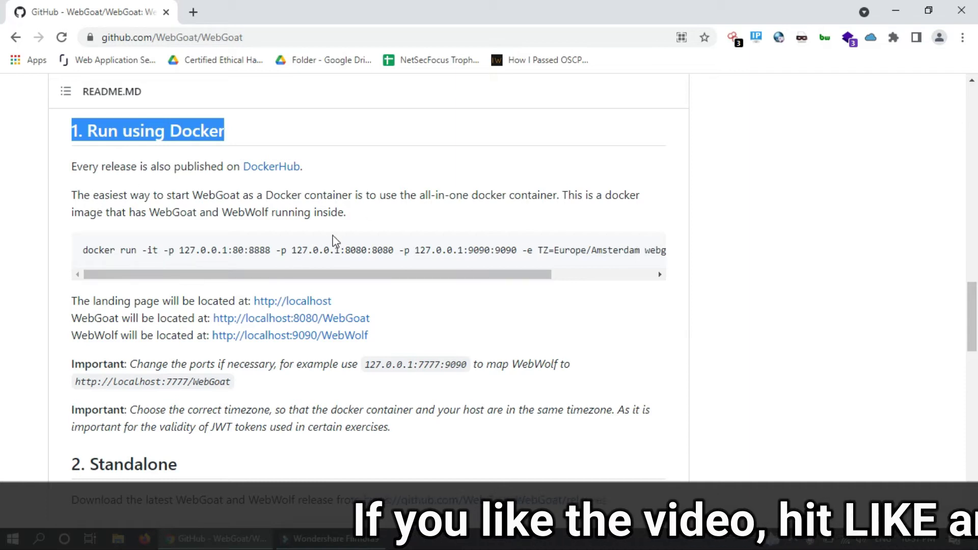
drag(317, 280, 253, 280)
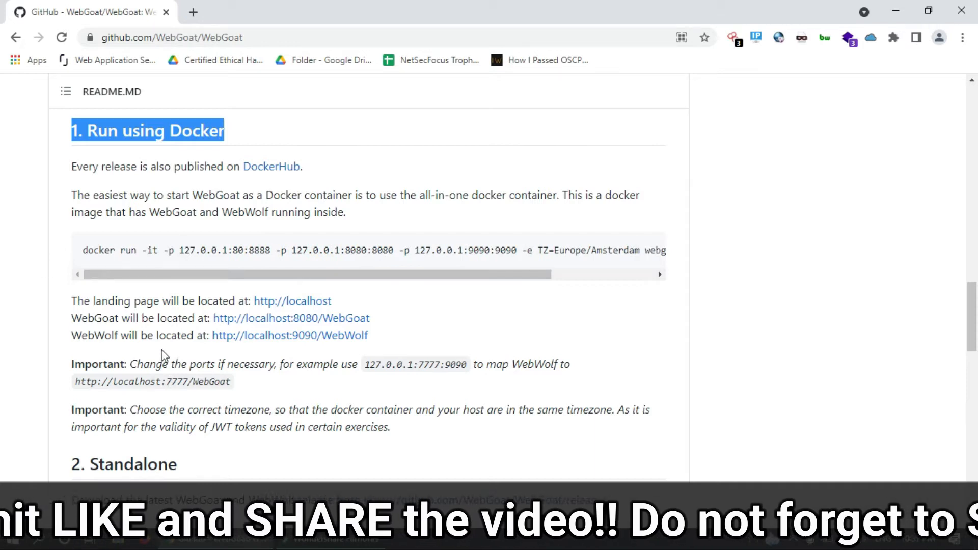
- Review the "Standalone" installation option, including the releases link and the java commands for WebGoat and WebWolf
scroll(164, 355, down, 2)
scroll(164, 355, down, 4)
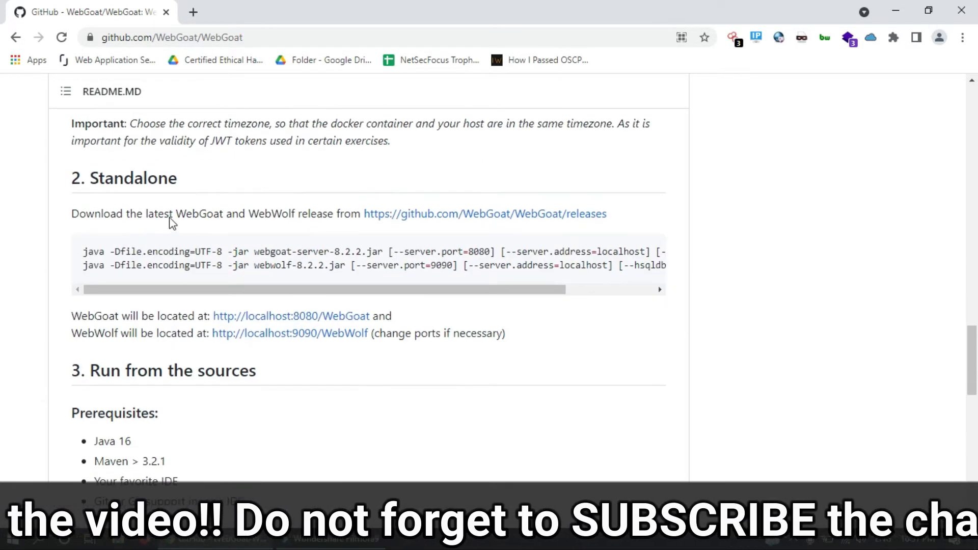
click(94, 178)
drag(95, 178, 207, 182)
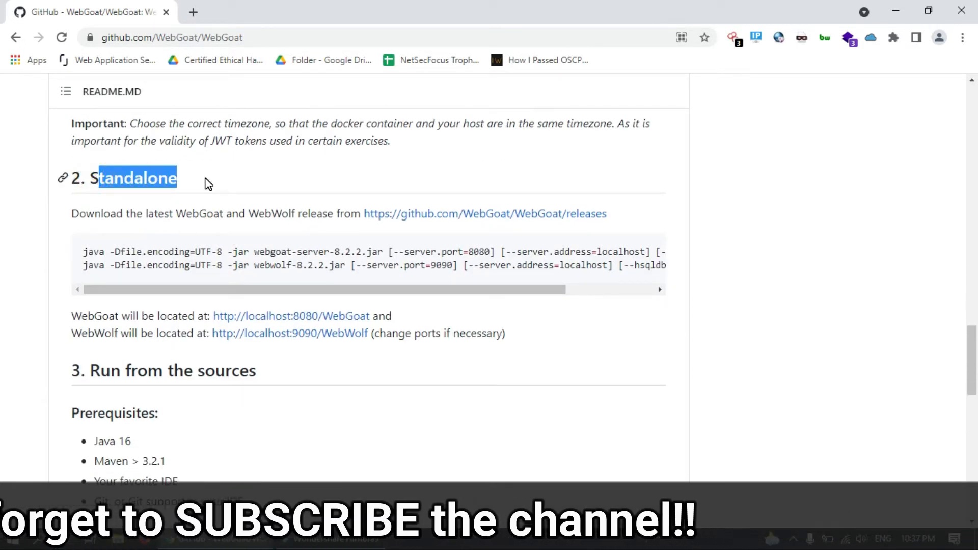
click(205, 177)
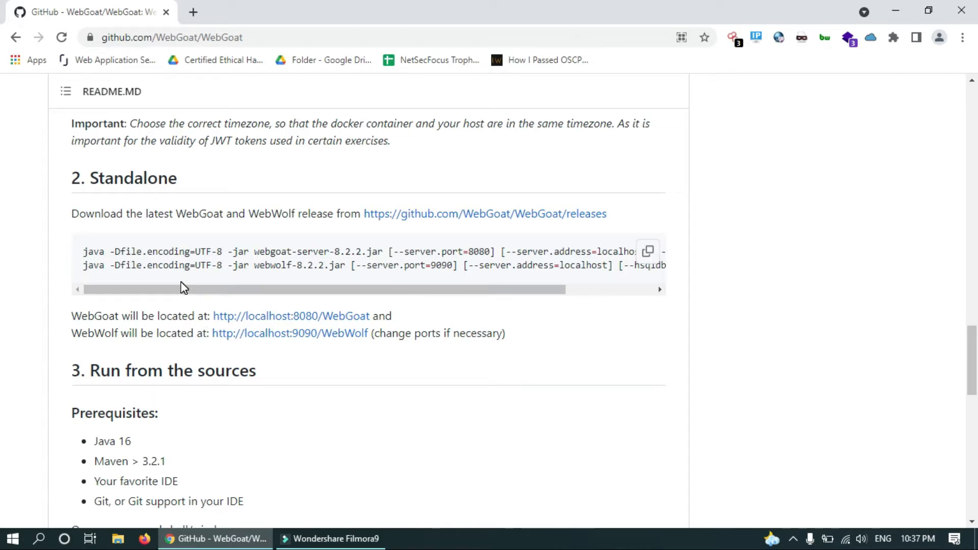
mouse_move(423, 290)
mouse_down()
mouse_move(594, 299)
mouse_move(418, 292)
mouse_up()
- Review the "Run from the sources" option and its list of Java, Maven, IDE and Git prerequisites
scroll(300, 231, down, 3)
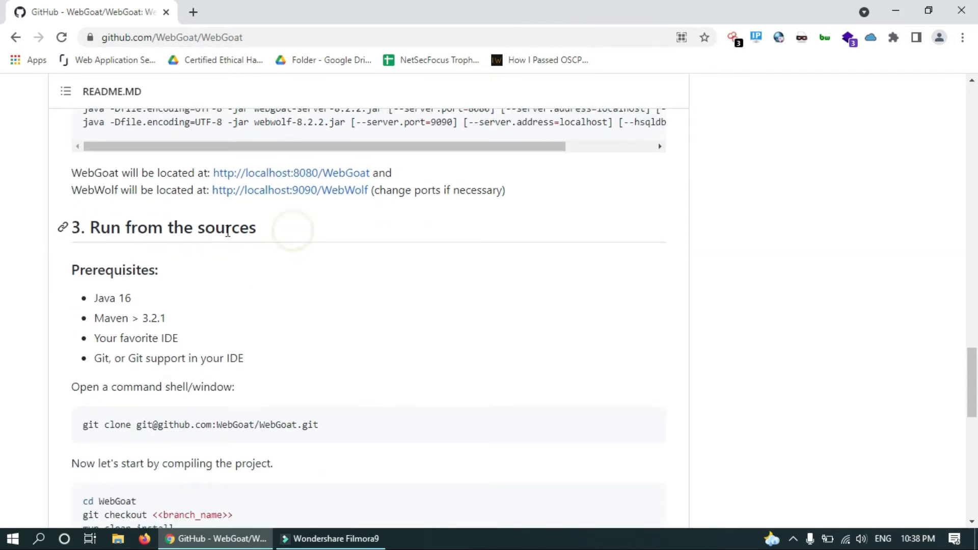
drag(275, 227, 93, 230)
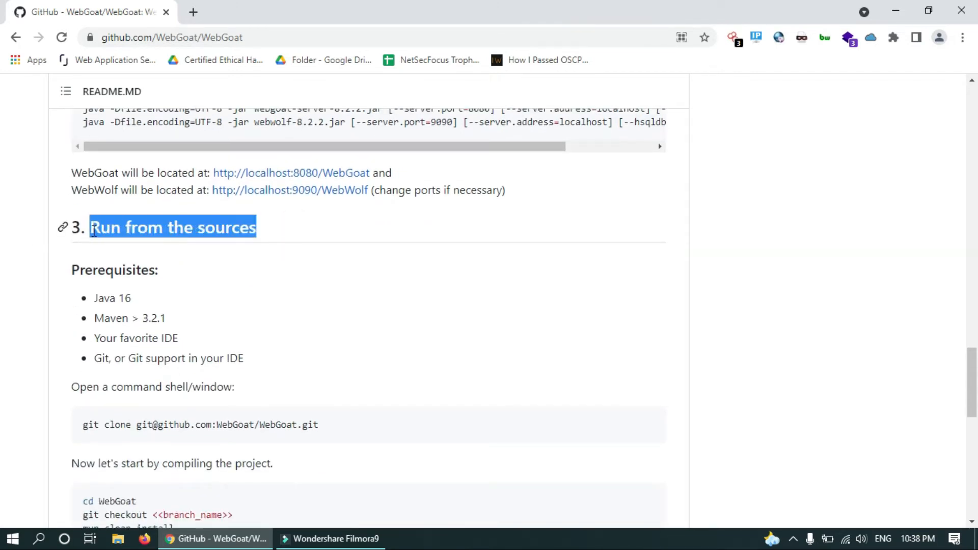
click(123, 272)
click(220, 271)
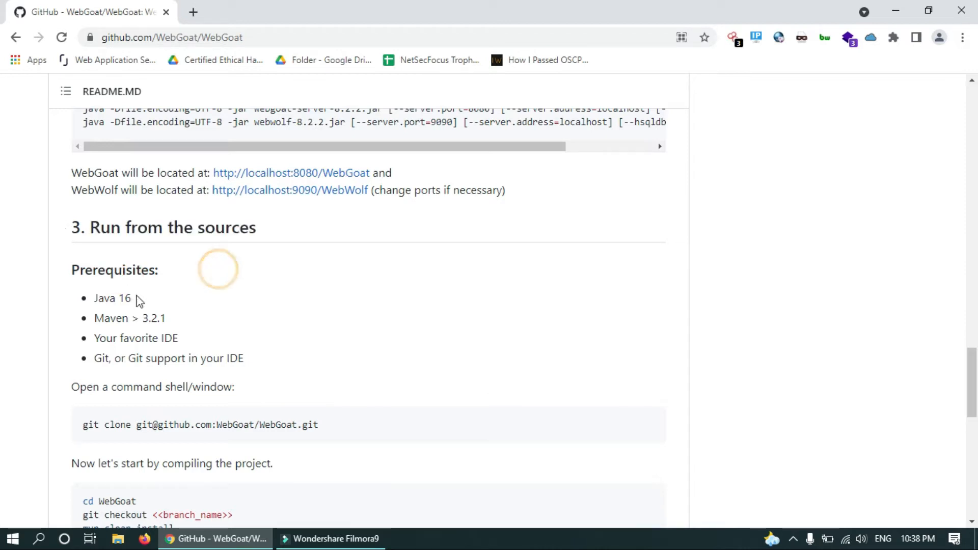
click(101, 299)
drag(100, 299, 137, 305)
drag(95, 318, 169, 322)
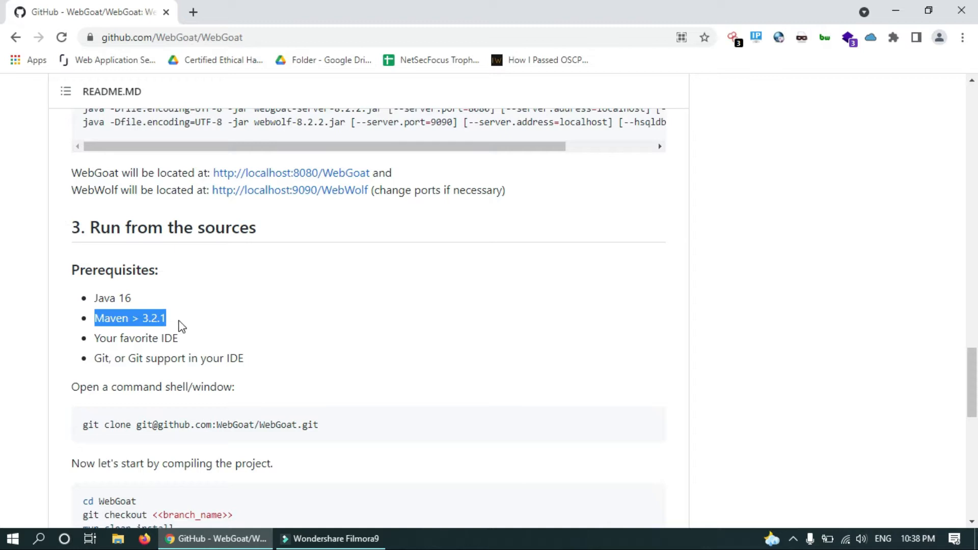
drag(182, 344, 147, 357)
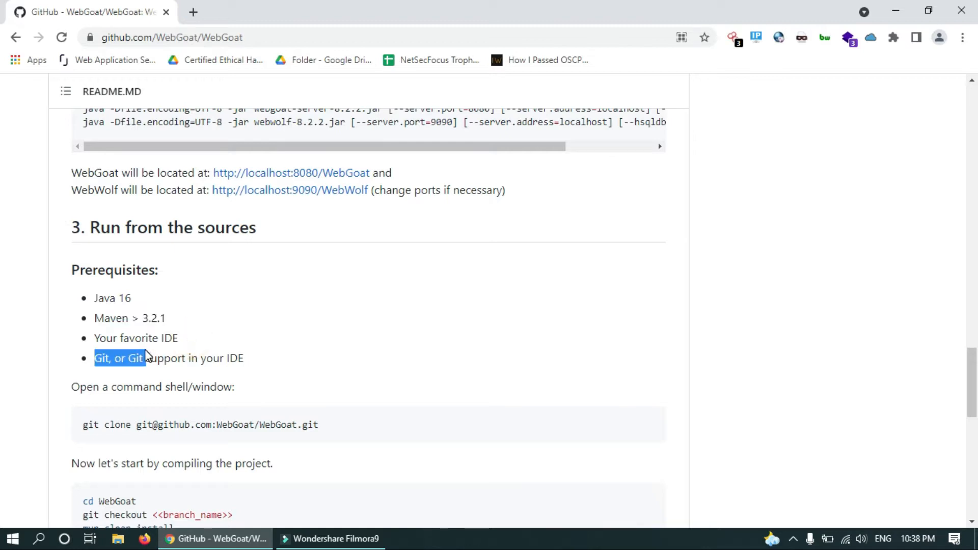
click(302, 330)
- Examine the git clone command for the WebGoat repository in the "Run from the sources" instructions
scroll(305, 335, down, 1)
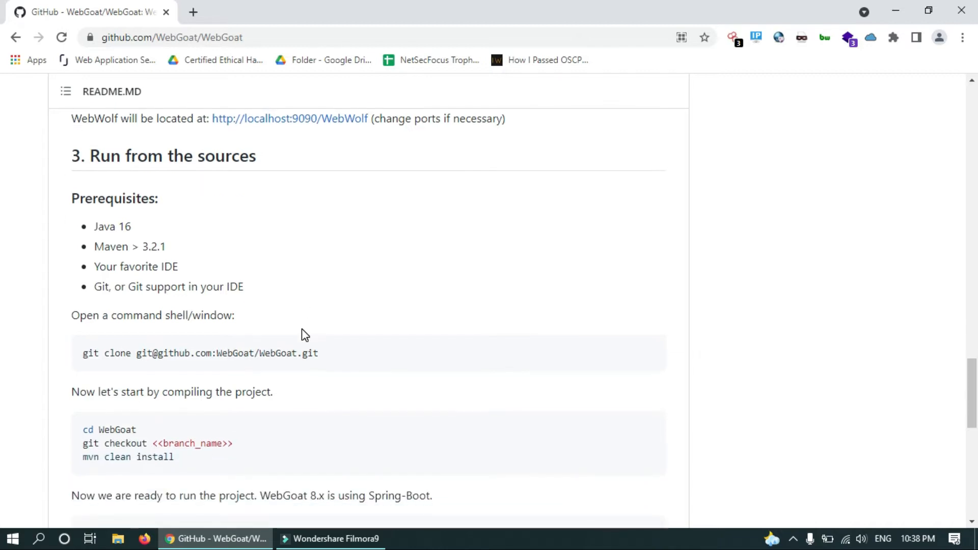
scroll(302, 330, down, 1)
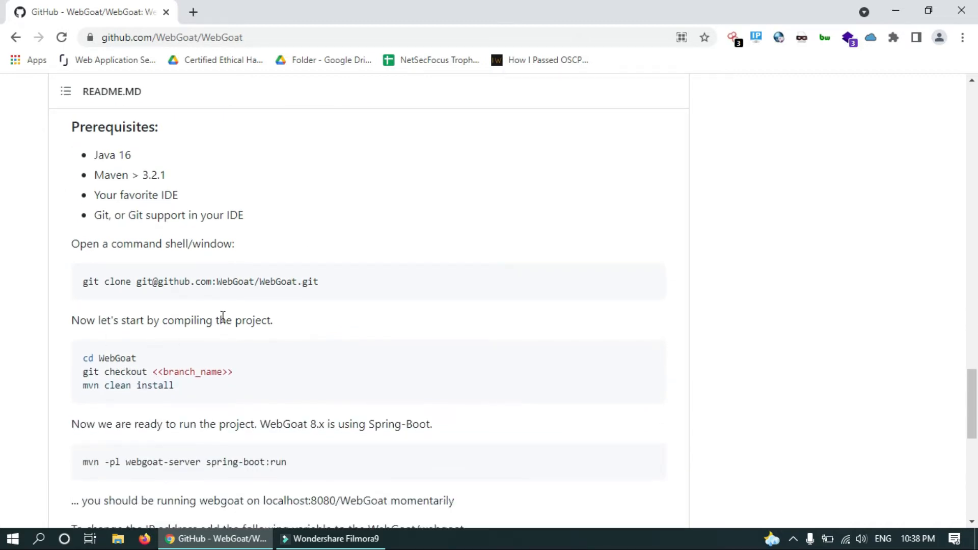
drag(103, 282, 391, 283)
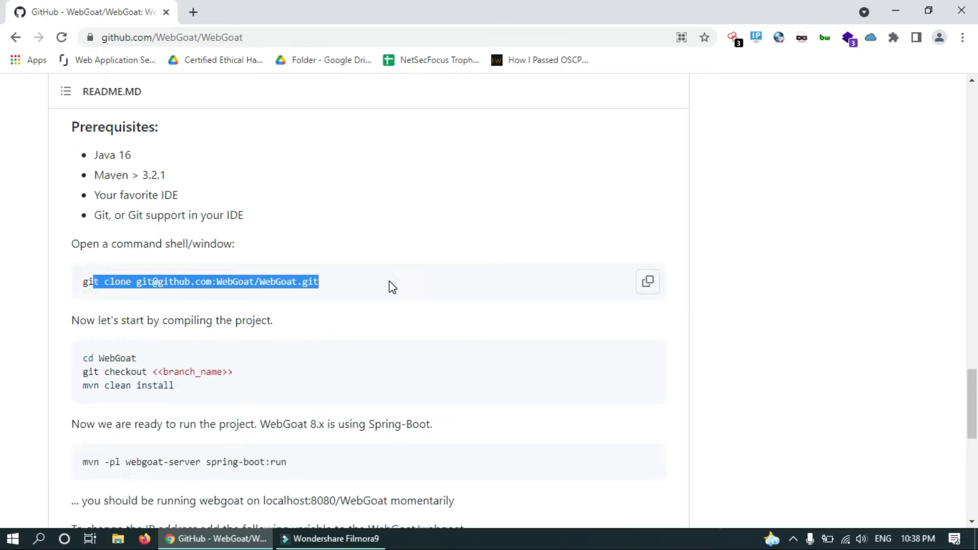
- Review the compile and run commands for building from the sources, and the "Run with custom menu" option
click(390, 284)
scroll(391, 287, down, 1)
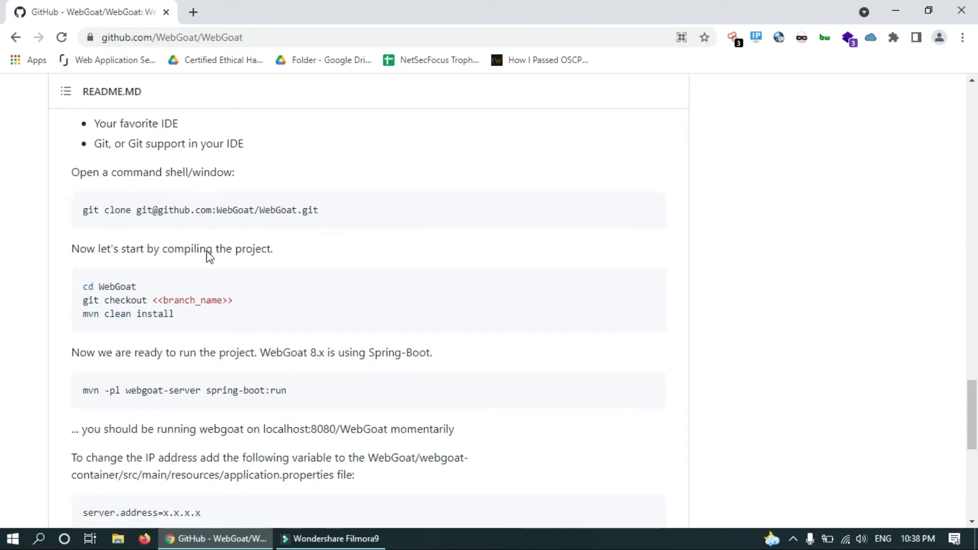
scroll(279, 304, down, 4)
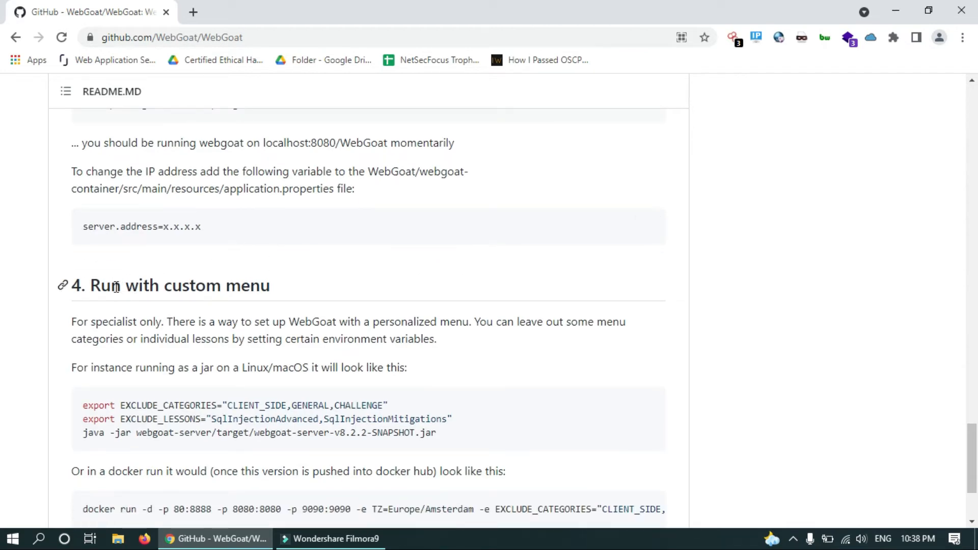
drag(86, 284, 357, 284)
scroll(357, 283, down, 3)
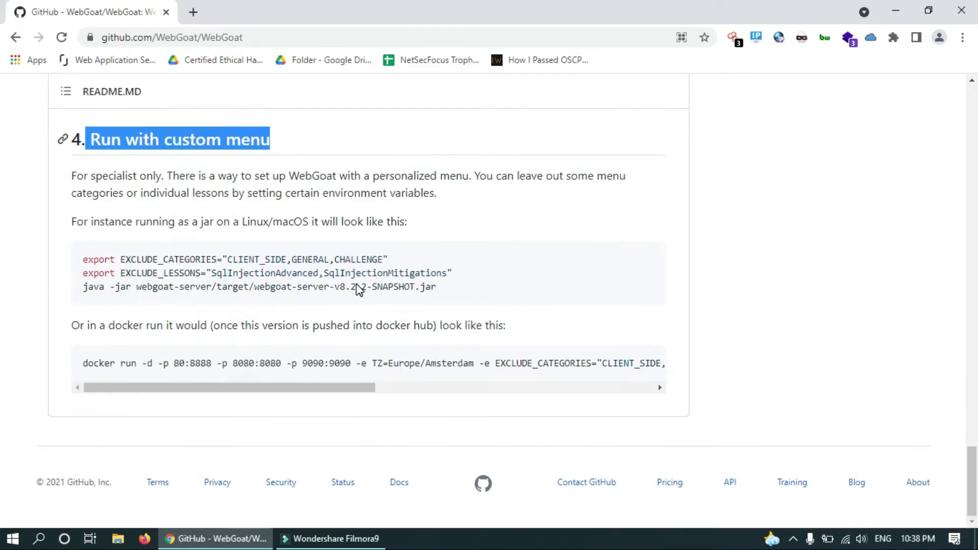
- Go back to the "Standalone" installation option in the README and highlight its heading
scroll(356, 283, up, 5)
scroll(357, 284, up, 5)
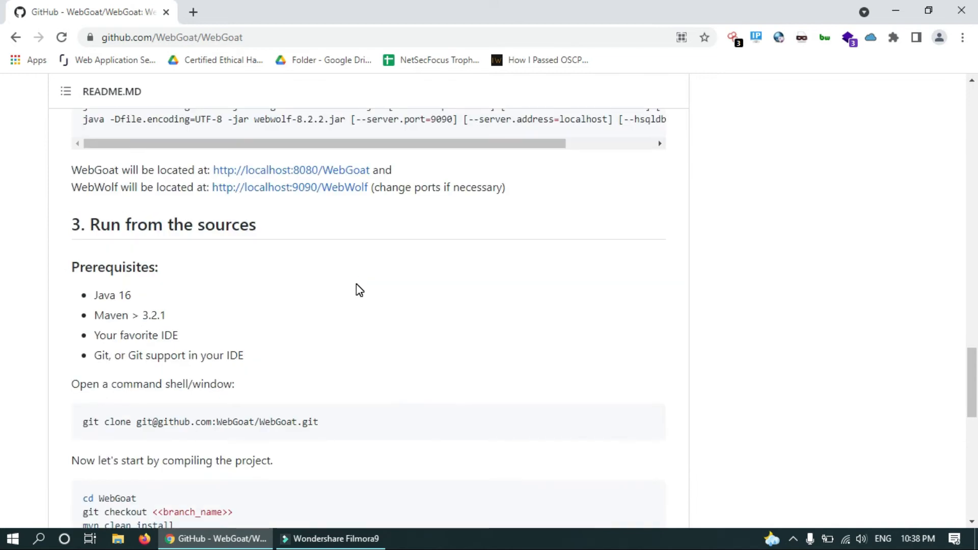
scroll(356, 284, up, 3)
mouse_move(356, 285)
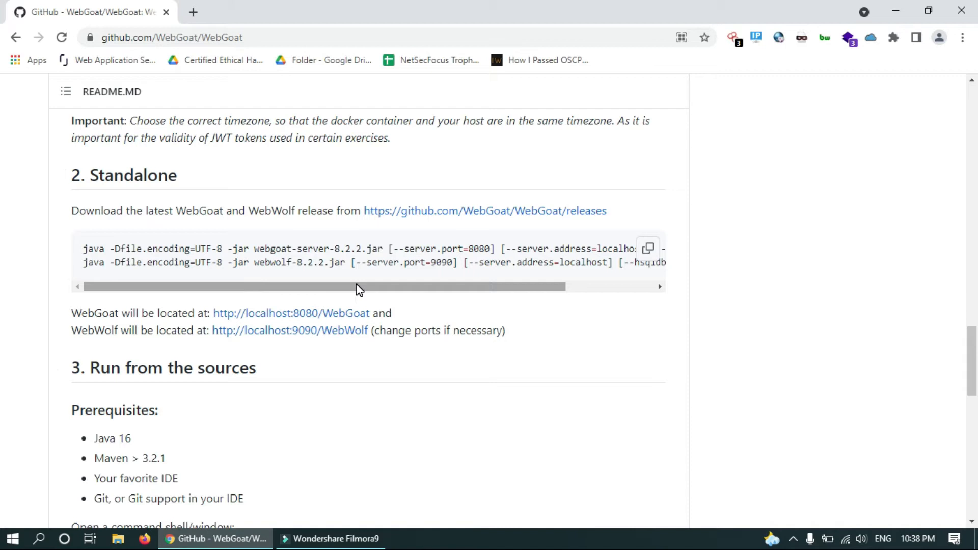
drag(198, 187, 95, 185)
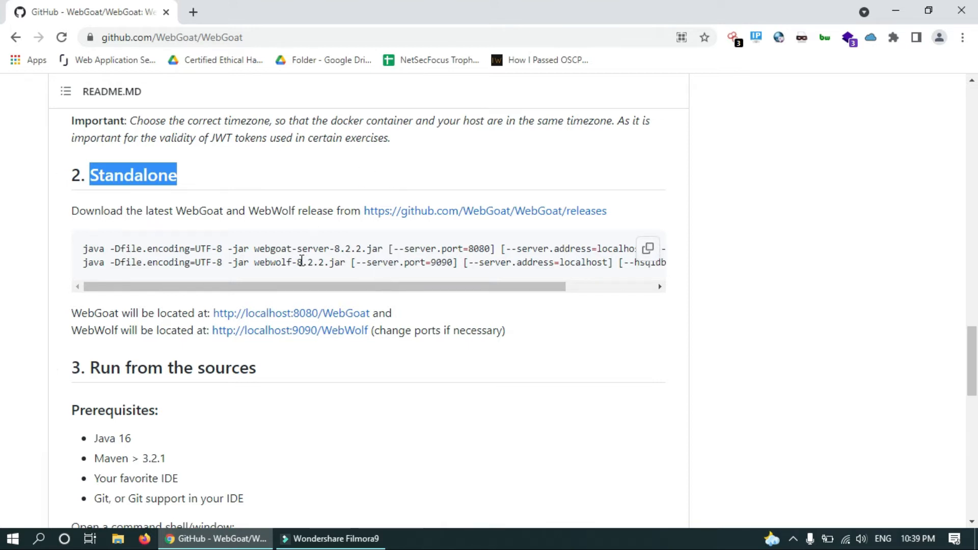
- Show the WebGoat repository's clone and ZIP download options
scroll(300, 261, up, 20)
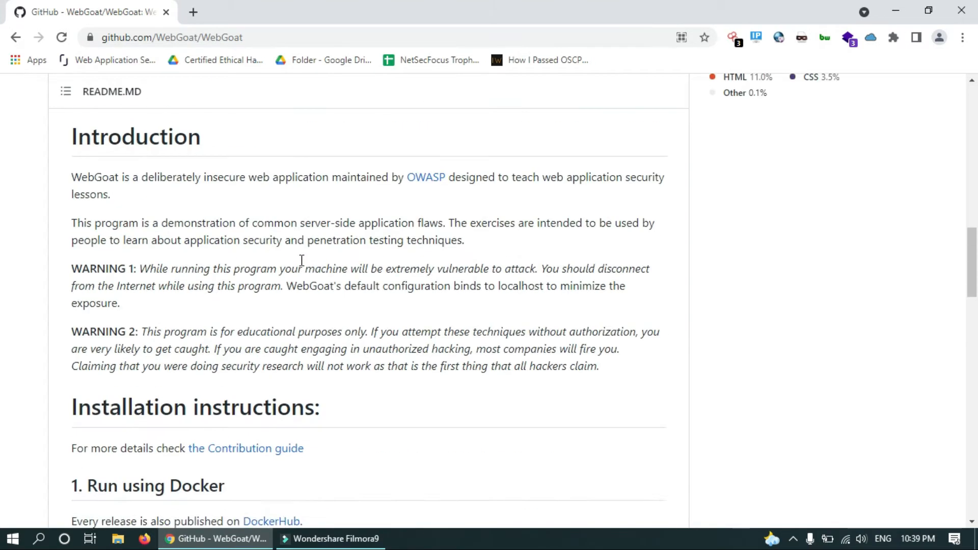
scroll(300, 261, up, 2)
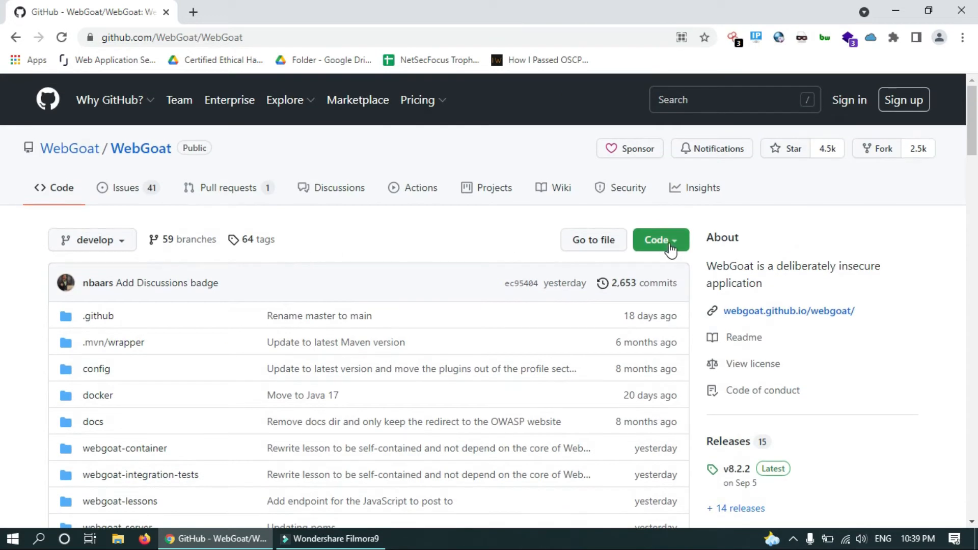
click(674, 242)
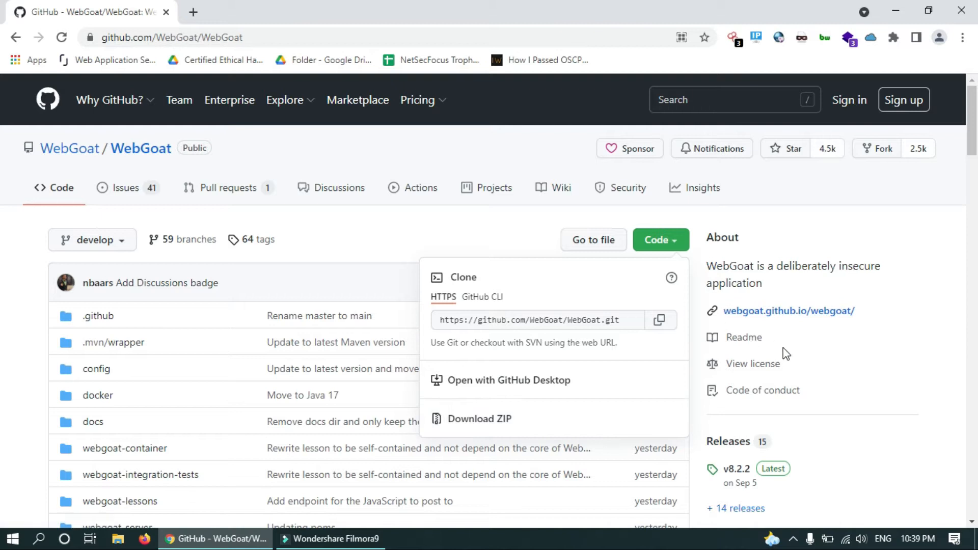
- Minimize the browser and locate the webgoat-server-8.2.2 file on the desktop
click(893, 20)
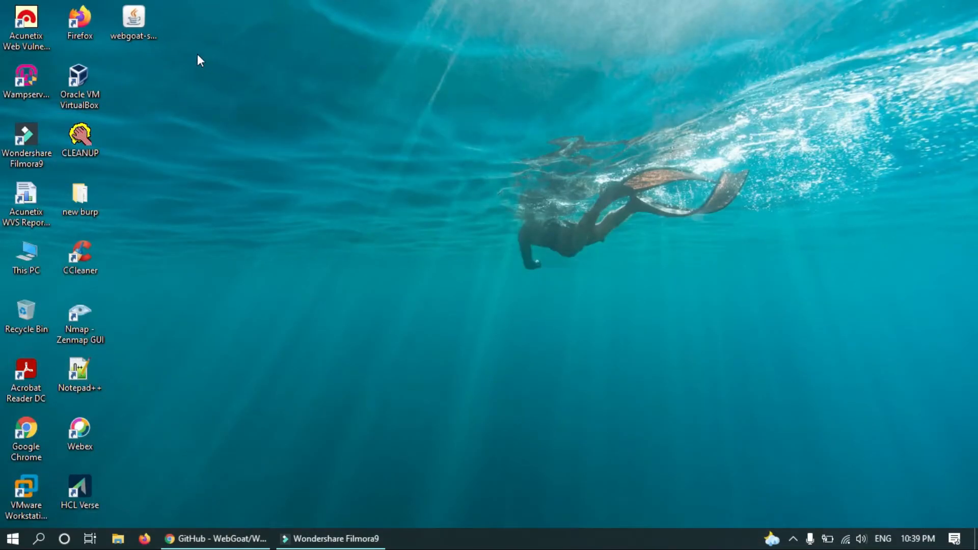
drag(131, 27, 434, 223)
drag(79, 281, 182, 58)
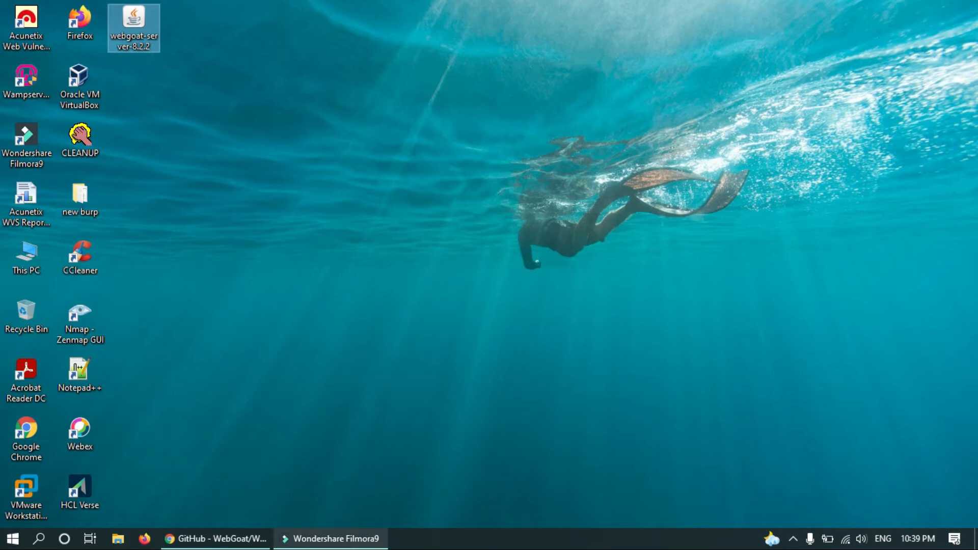
- Return to the WebGoat README in the browser and find the java commands under "Standalone"
click(220, 543)
scroll(212, 284, down, 15)
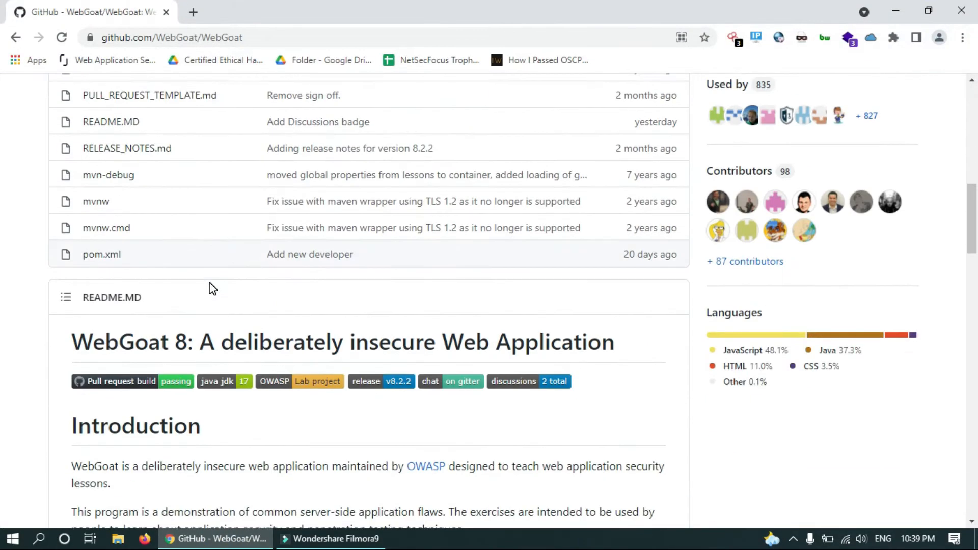
scroll(211, 287, down, 11)
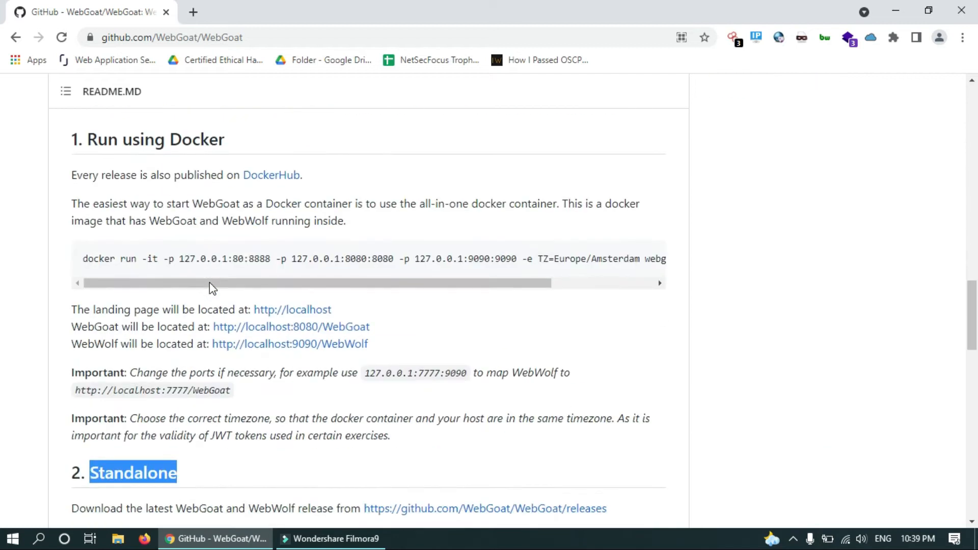
scroll(214, 286, down, 3)
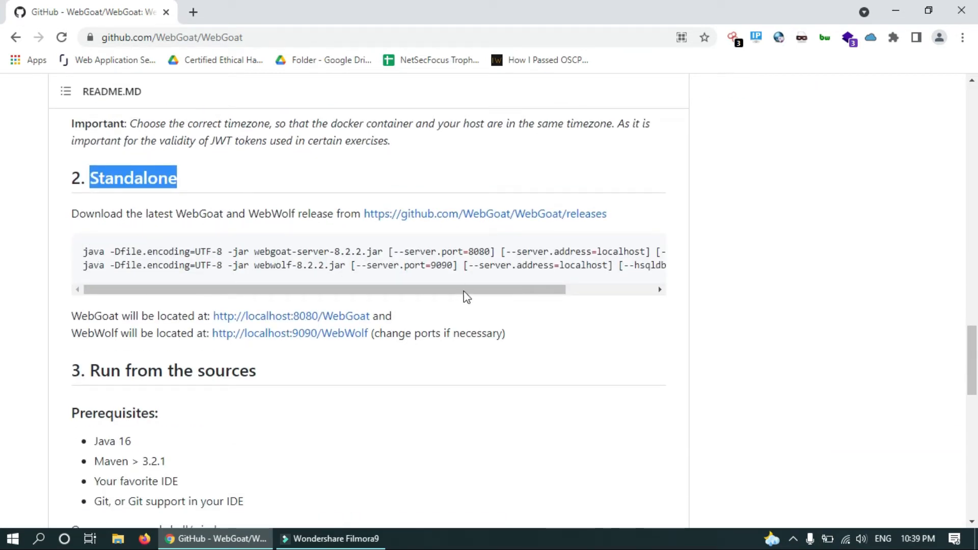
drag(499, 295, 339, 301)
- Open a Command Prompt, minimize the browser behind it, and place the console clear of the desktop icons
click(11, 539)
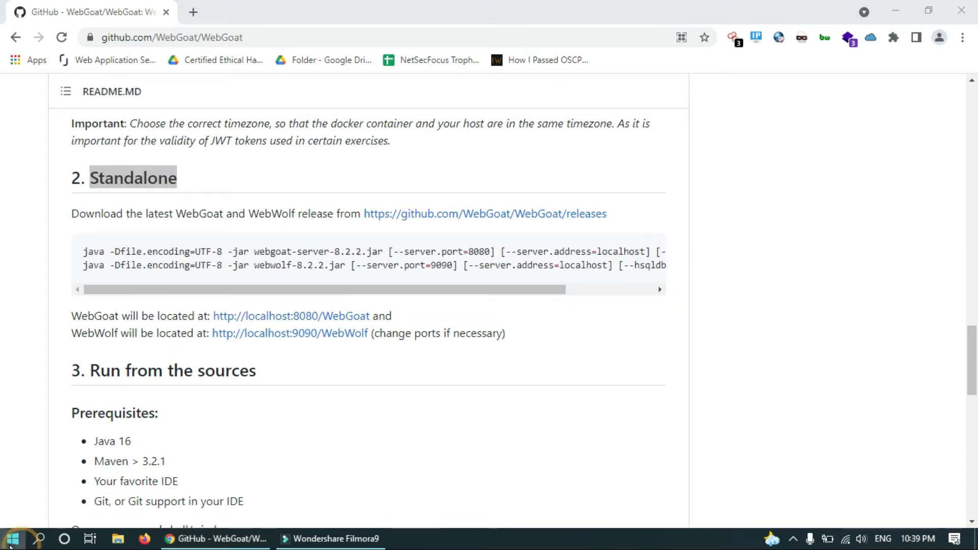
text(cmd)
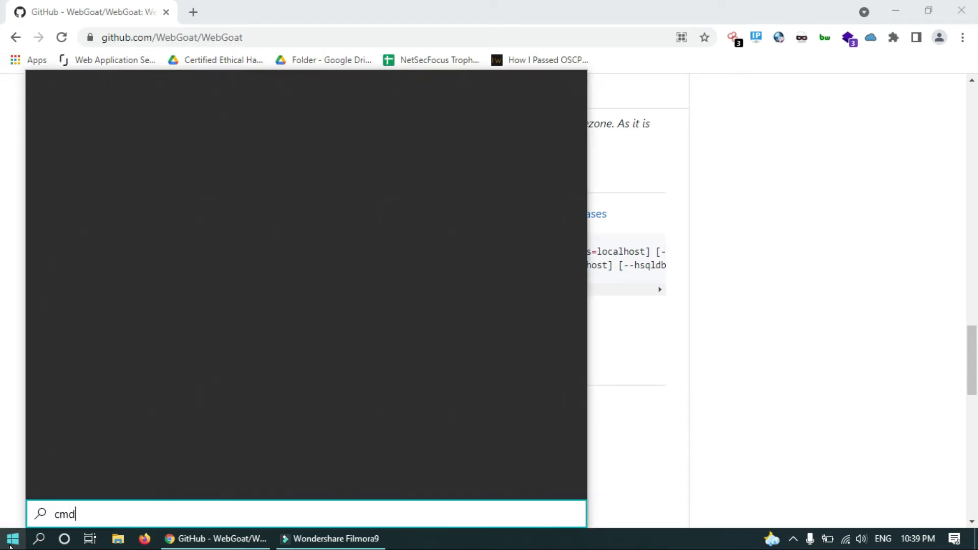
key(Return)
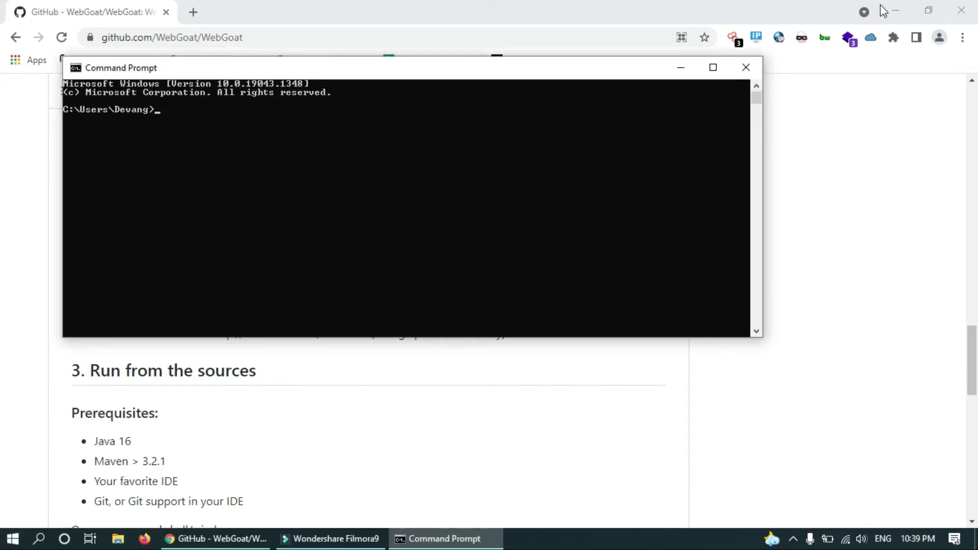
click(896, 11)
drag(280, 59, 516, 101)
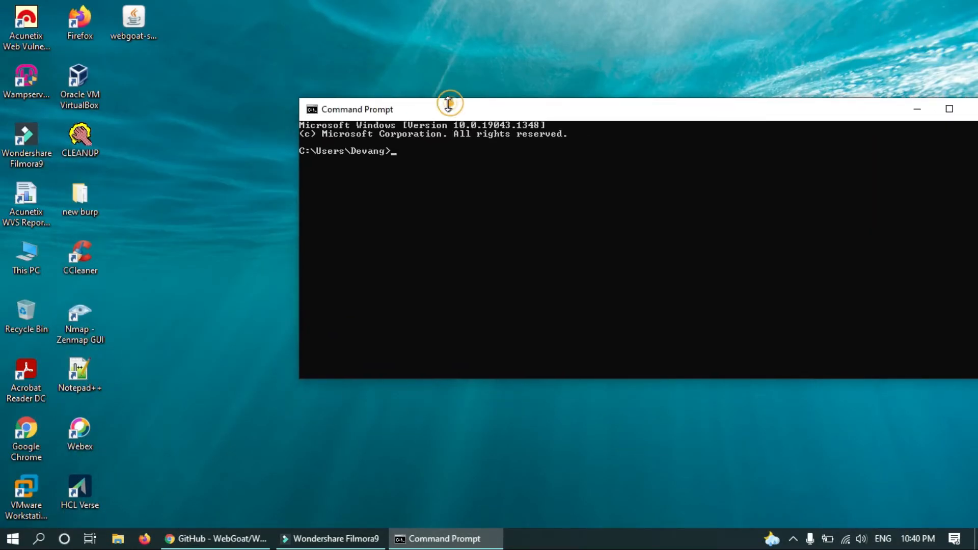
drag(425, 115, 351, 71)
- Change to the Desktop directory and list its files to locate webgoat-server-8.2.2.jar
text(cd D)
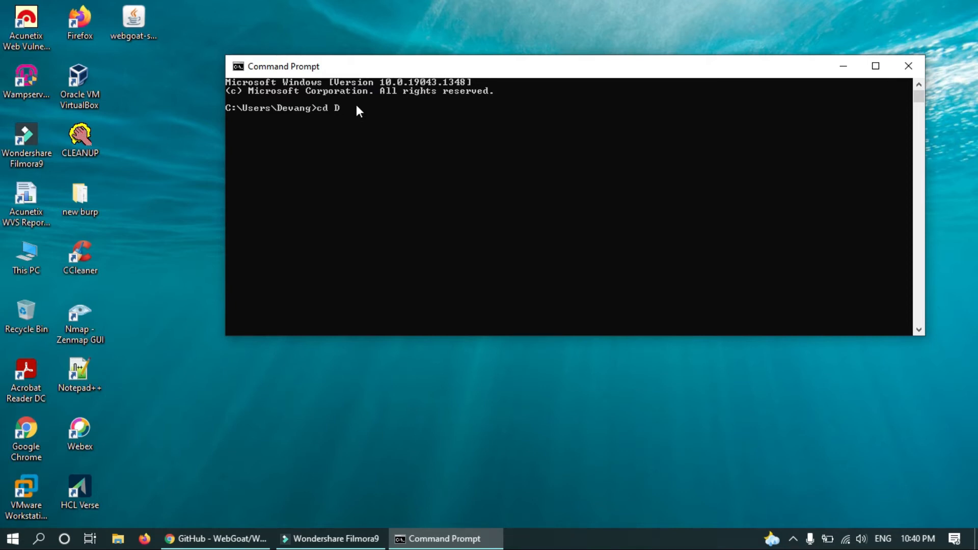
text(esktop)
key(Return)
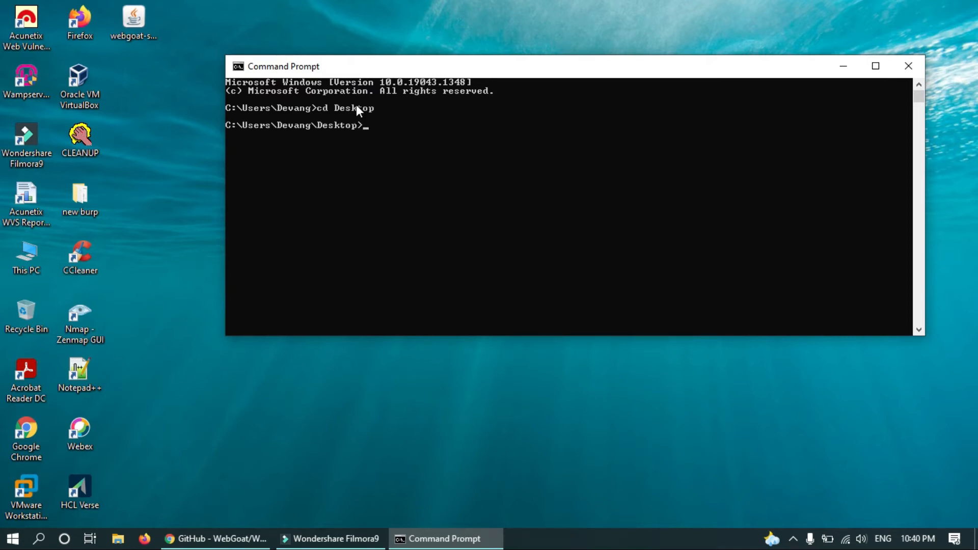
text(dir)
key(Return)
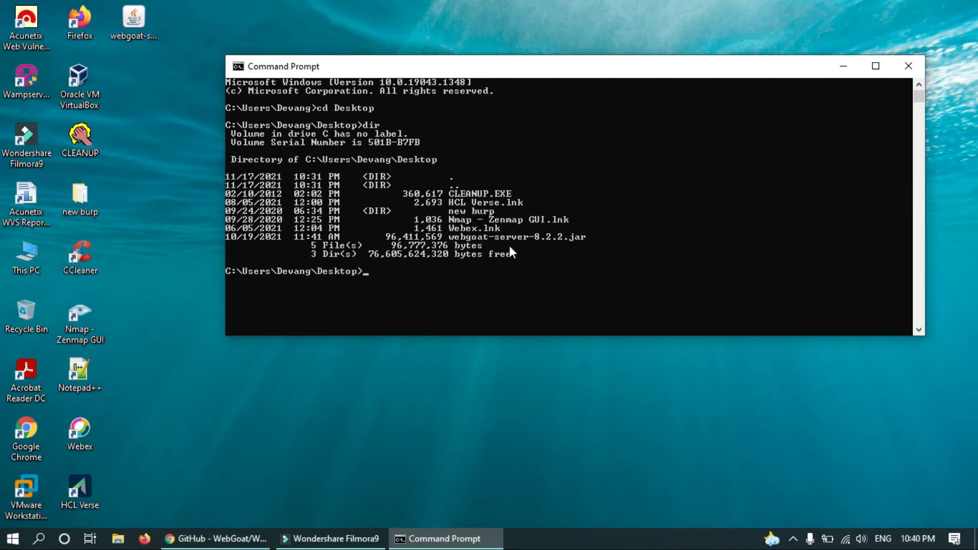
drag(452, 237, 558, 236)
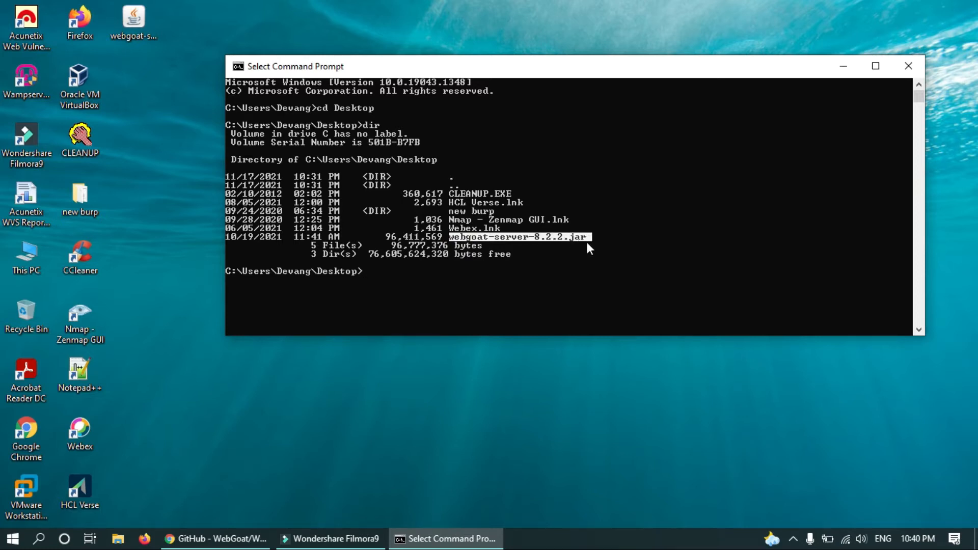
click(417, 277)
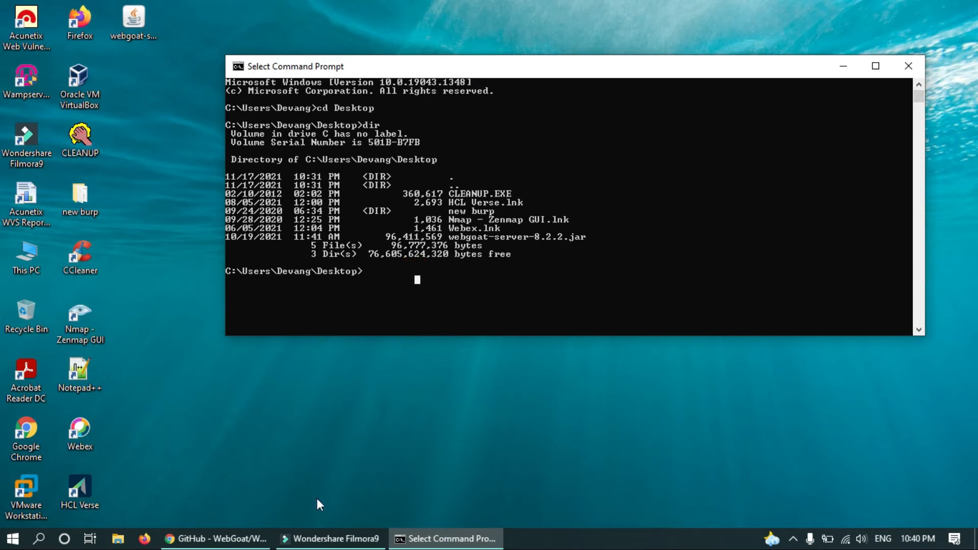
- Copy the full java command for webgoat-server-8.2.2.jar from the README's "Standalone" section in Chrome
click(239, 541)
click(100, 262)
drag(85, 251, 689, 260)
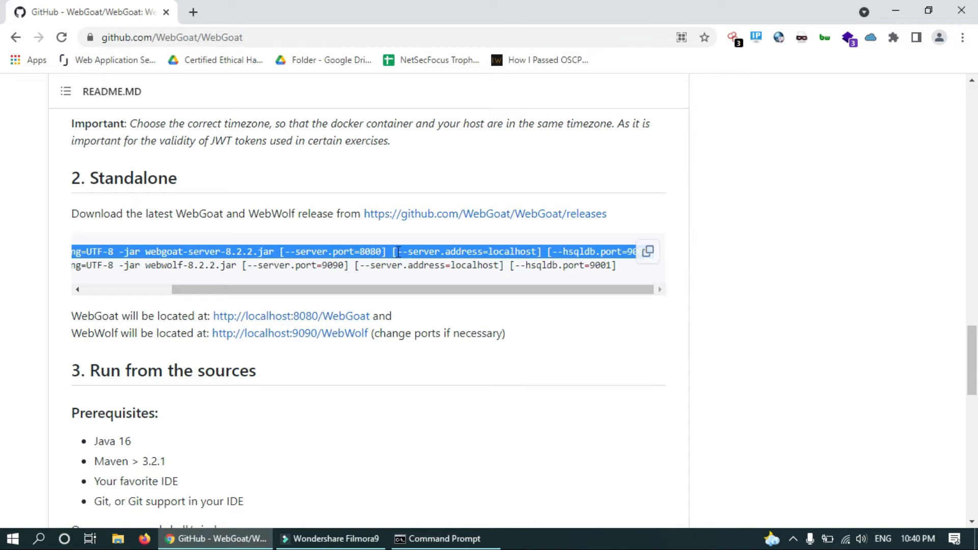
right_click(346, 250)
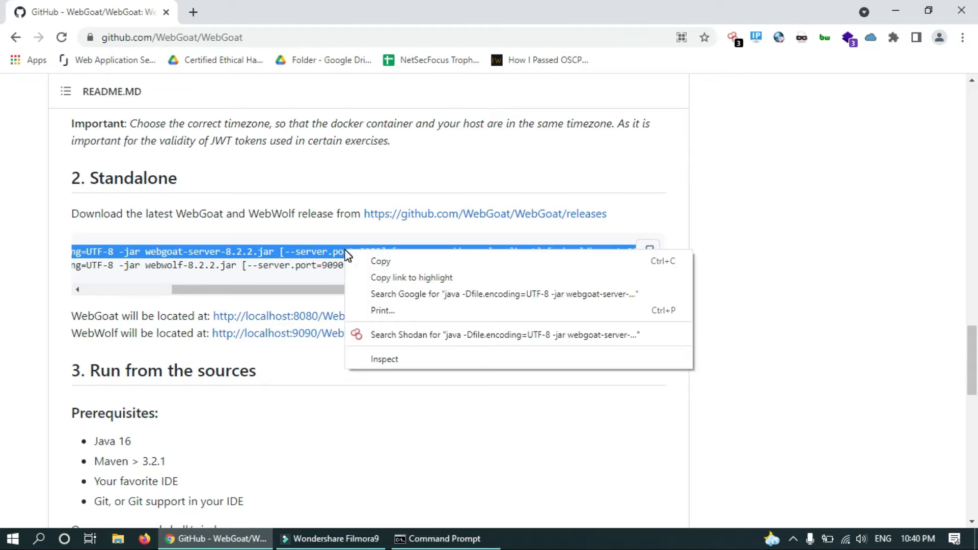
click(364, 262)
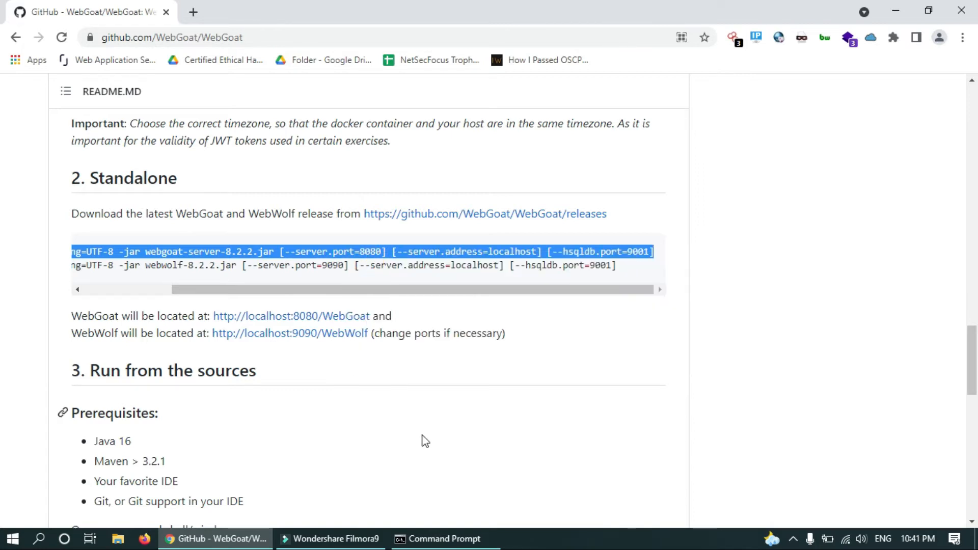
- Paste the copied java command for webgoat-server-8.2.2.jar into the Command Prompt and run it
click(443, 539)
key(ctrl+v)
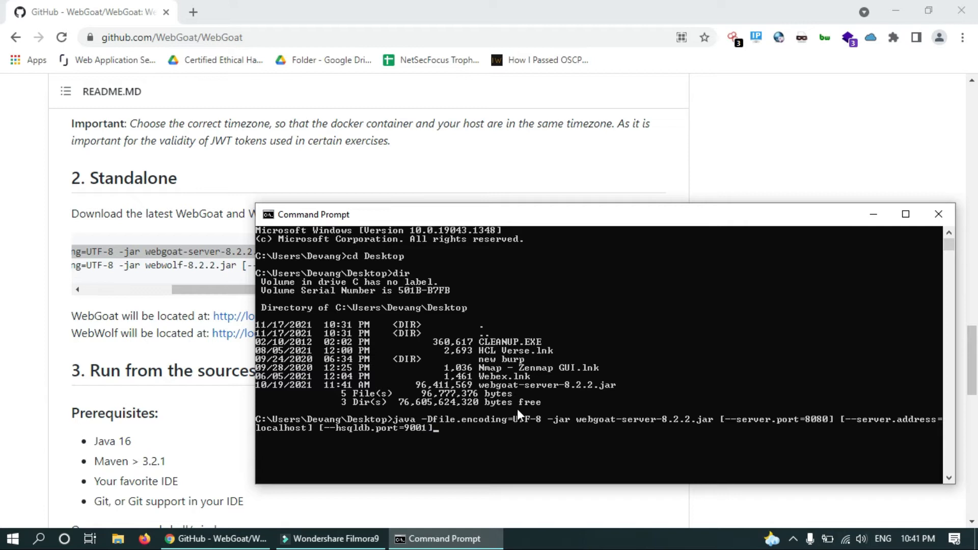
key(Return)
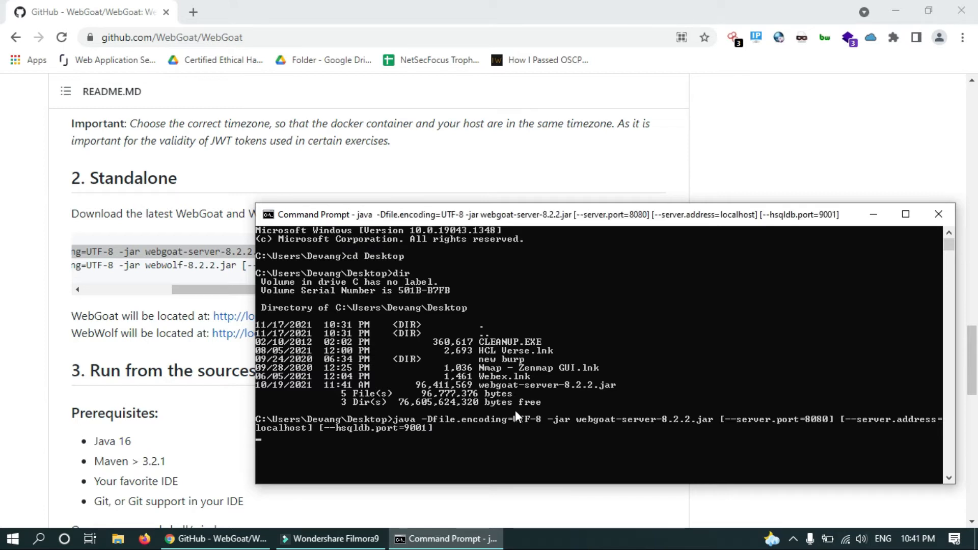
- Reposition the Command Prompt window to watch the WebGoat startup log, then minimize it
drag(614, 218, 494, 48)
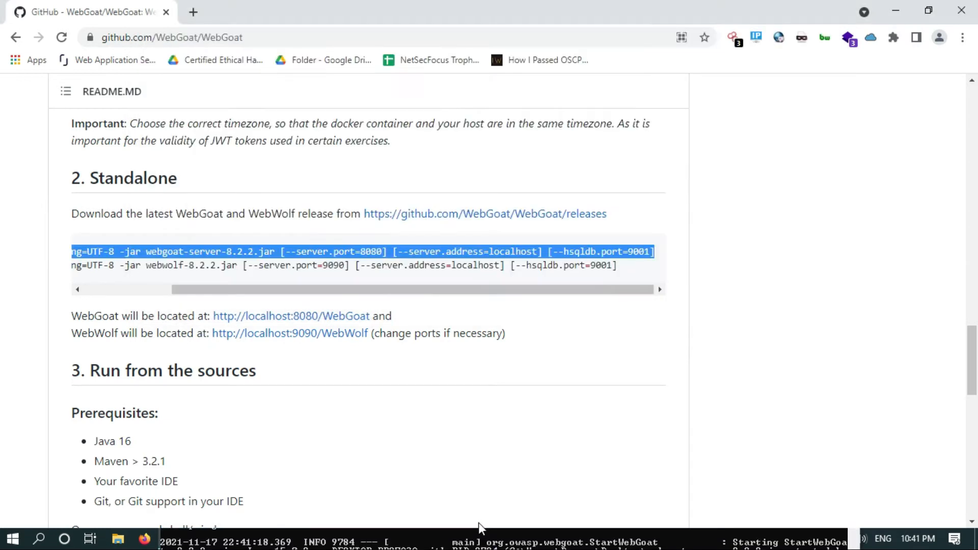
click(481, 540)
drag(479, 377, 484, 75)
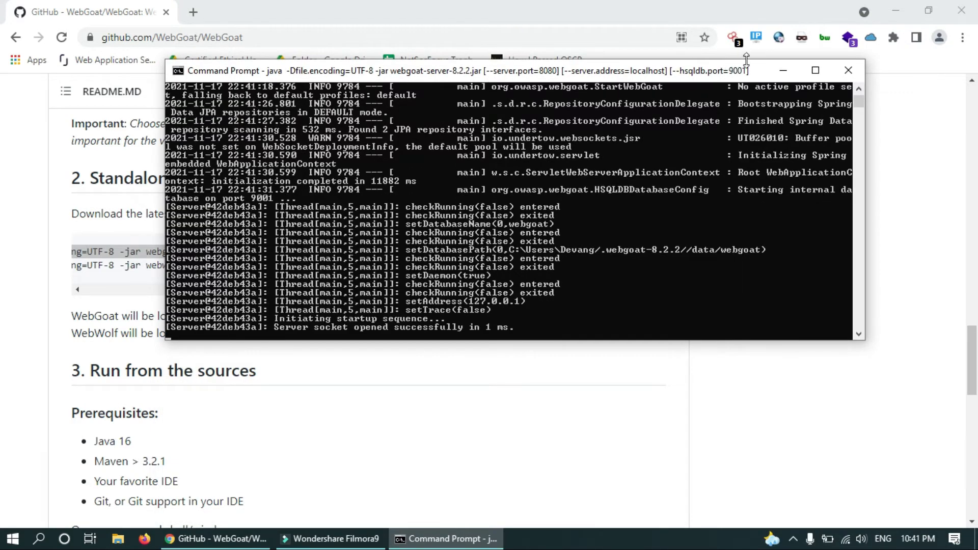
click(781, 75)
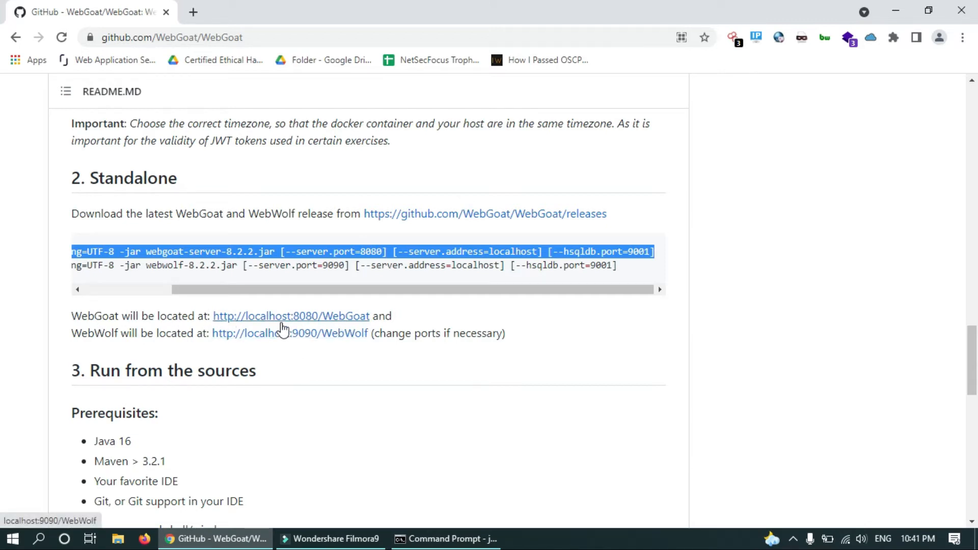
drag(211, 317, 367, 317)
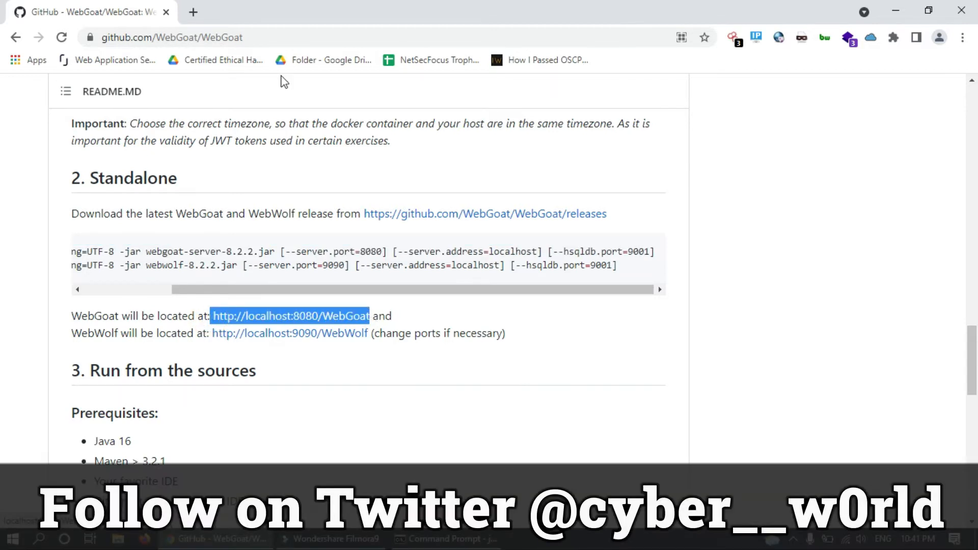
click(449, 545)
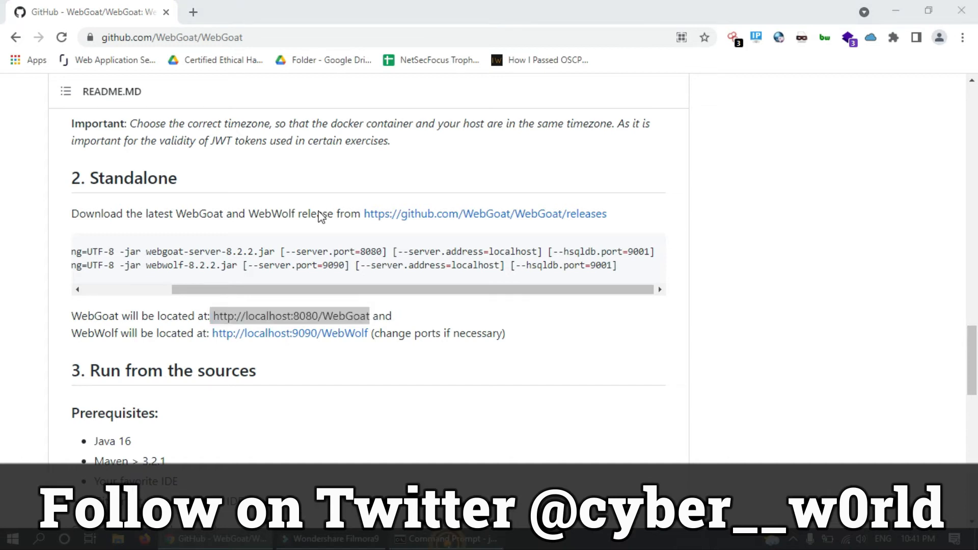
click(783, 71)
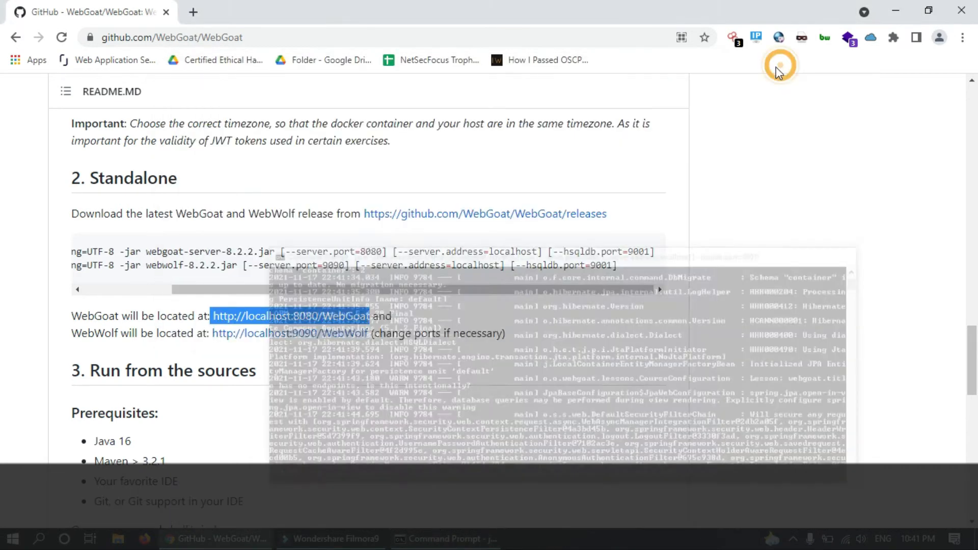
click(193, 13)
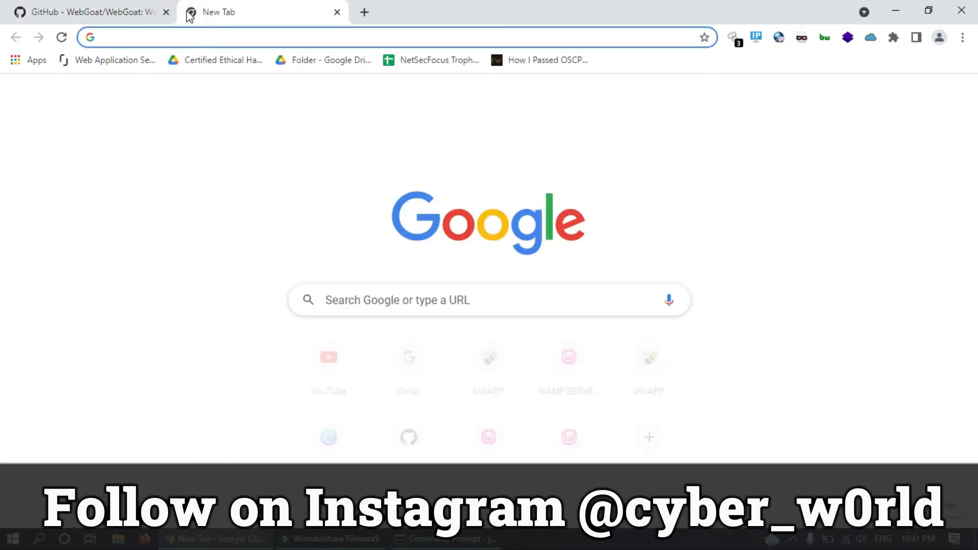
key(ctrl+v)
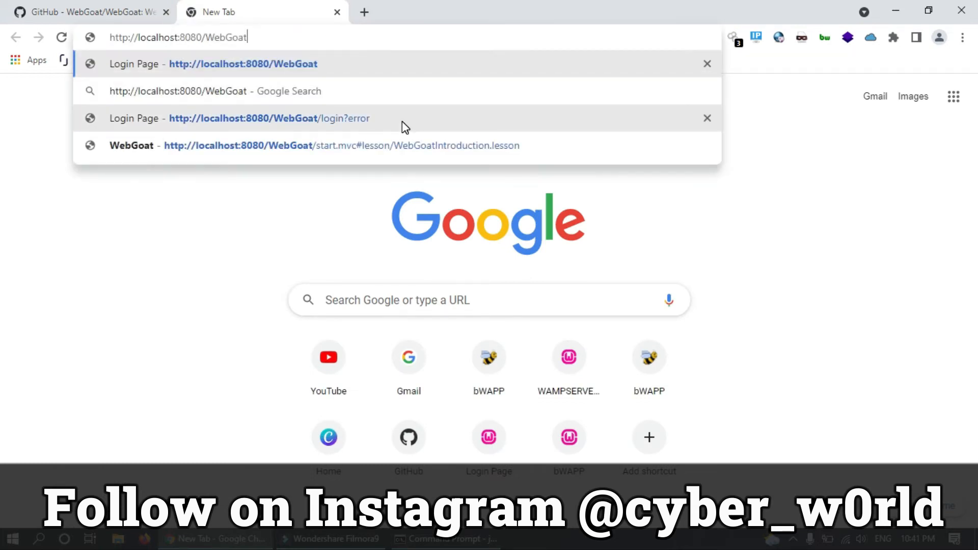
key(Left)
key(Left)
key(Left)
key(Left)
key(Left)
key(Left)
key(Left)
key(Left)
key(Left)
key(Left)
key(Left)
key(Left)
key(Left)
key(Left)
key(Left)
key(Left)
key(Left)
key(Left)
key(Left)
key(Left)
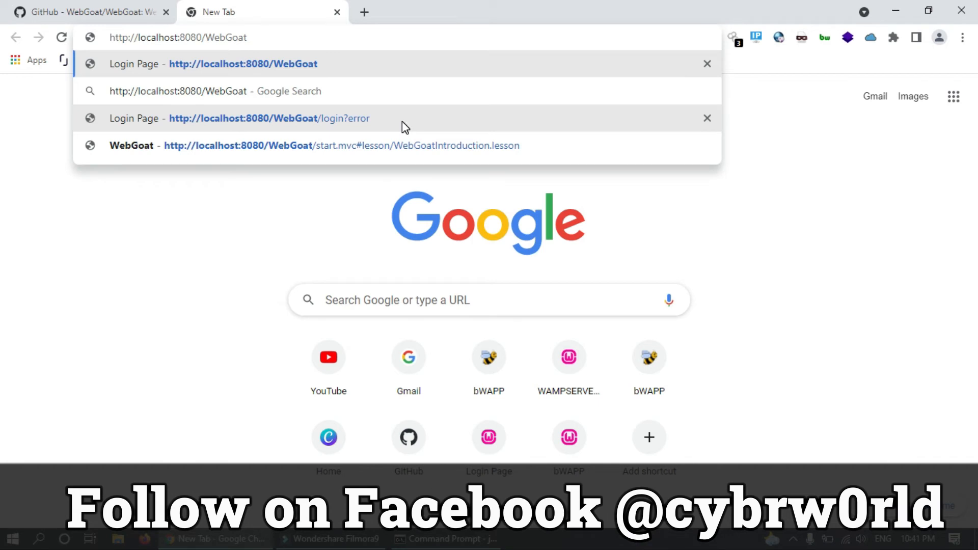
key(Return)
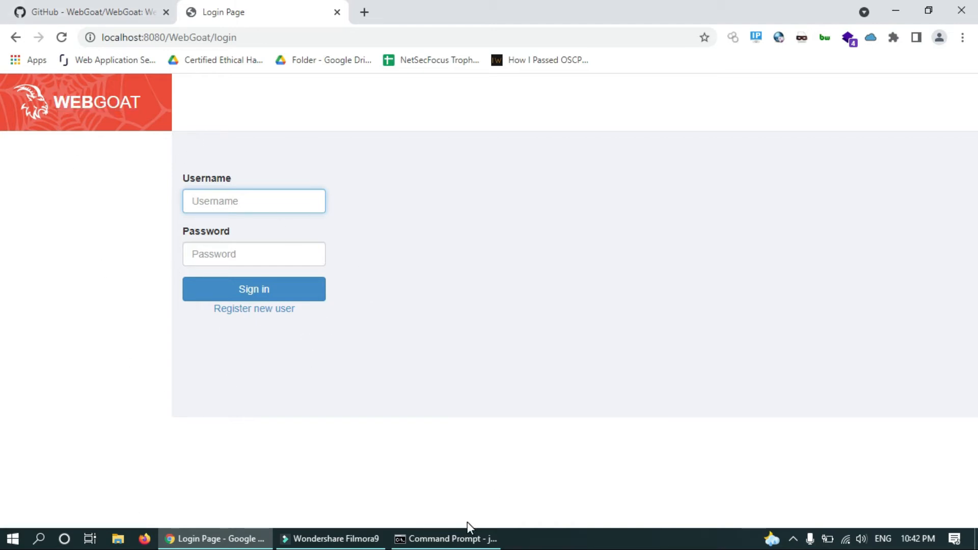
click(464, 539)
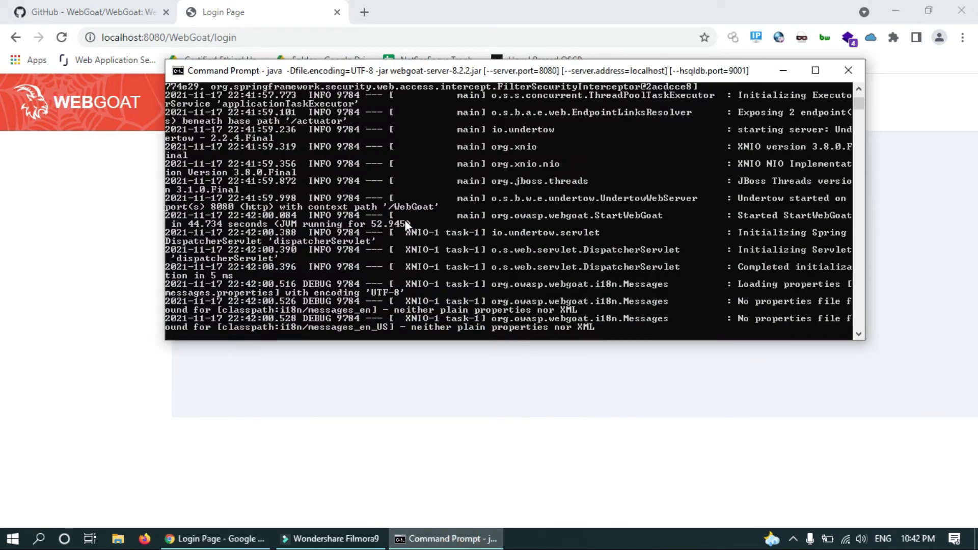
click(785, 72)
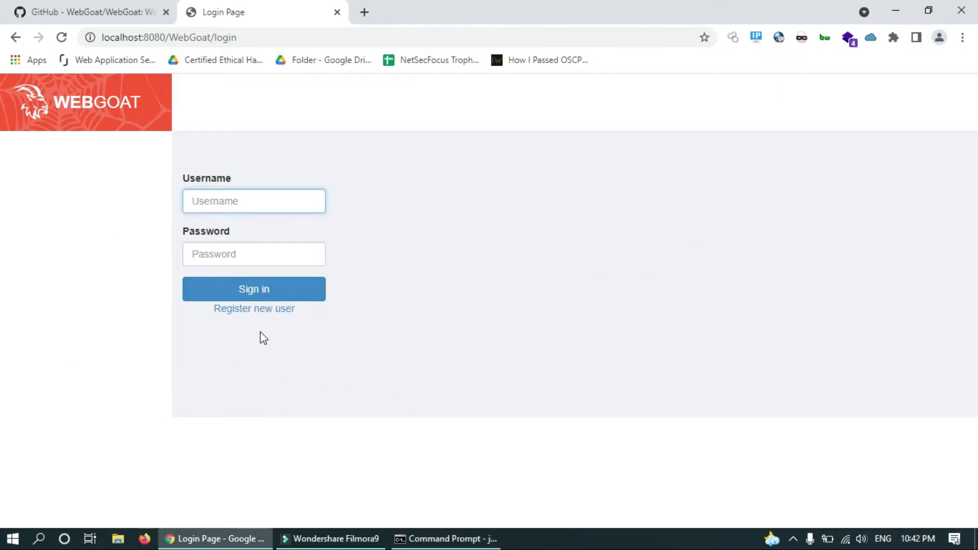
- Try to register a new WebGoat user, entering a username, the password and its confirmation, and agreeing to the terms and conditions
click(255, 308)
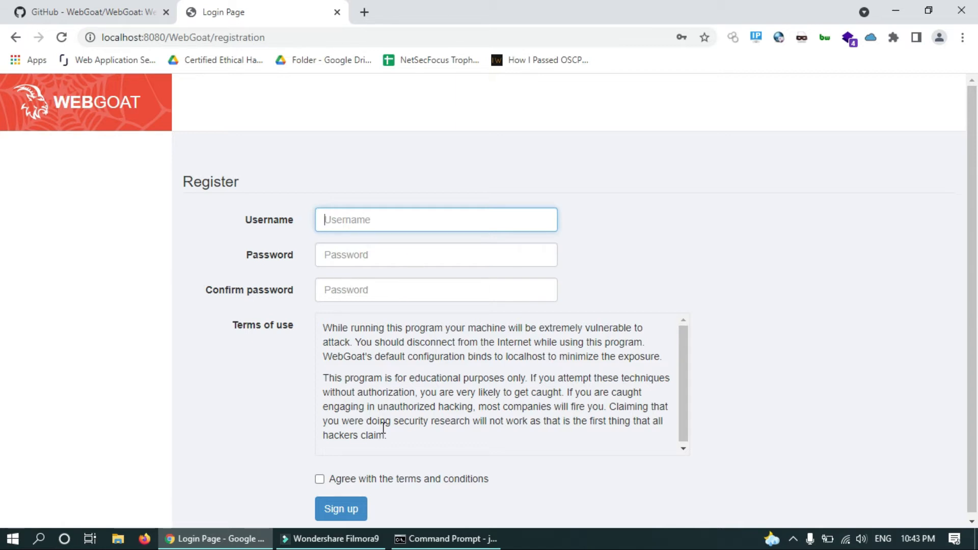
click(355, 216)
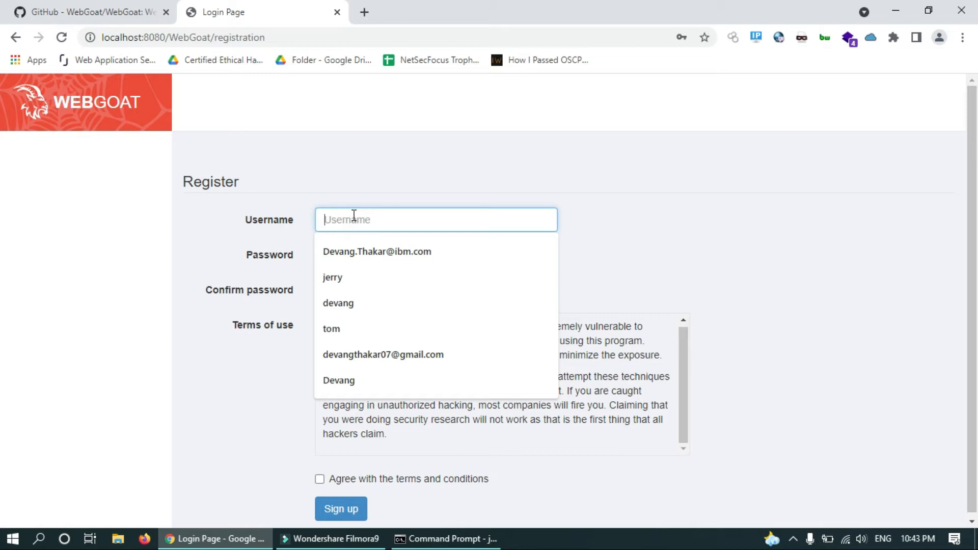
text(Debu)
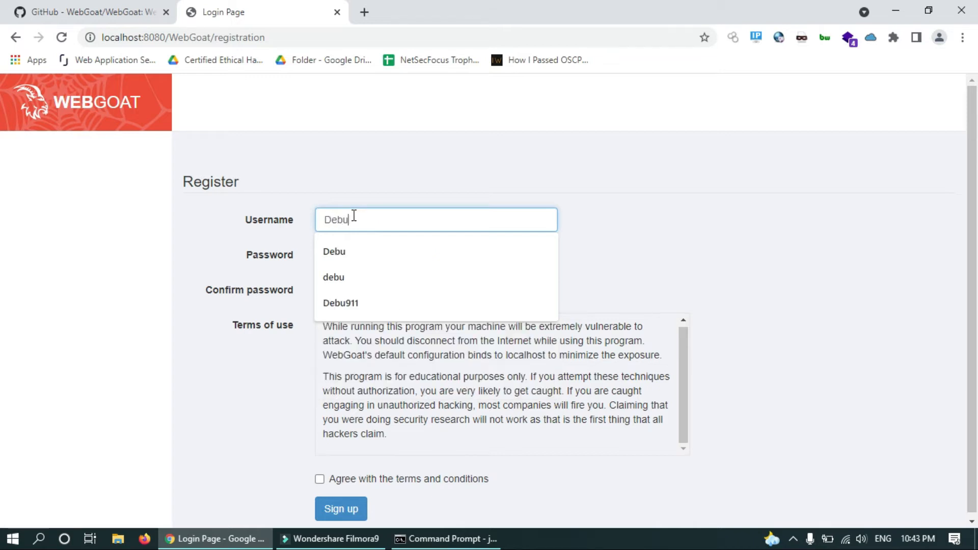
key(Tab)
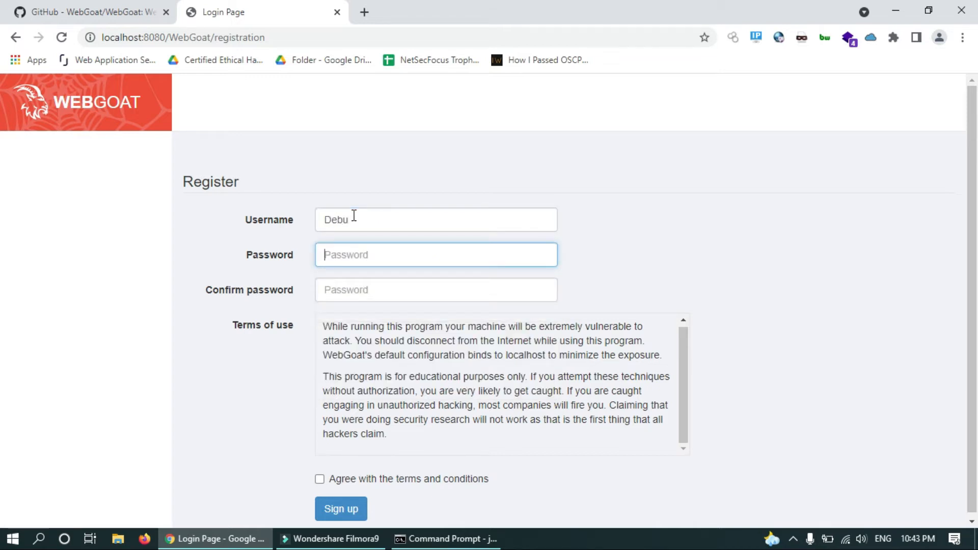
text(••)
key(Tab)
text(•••)
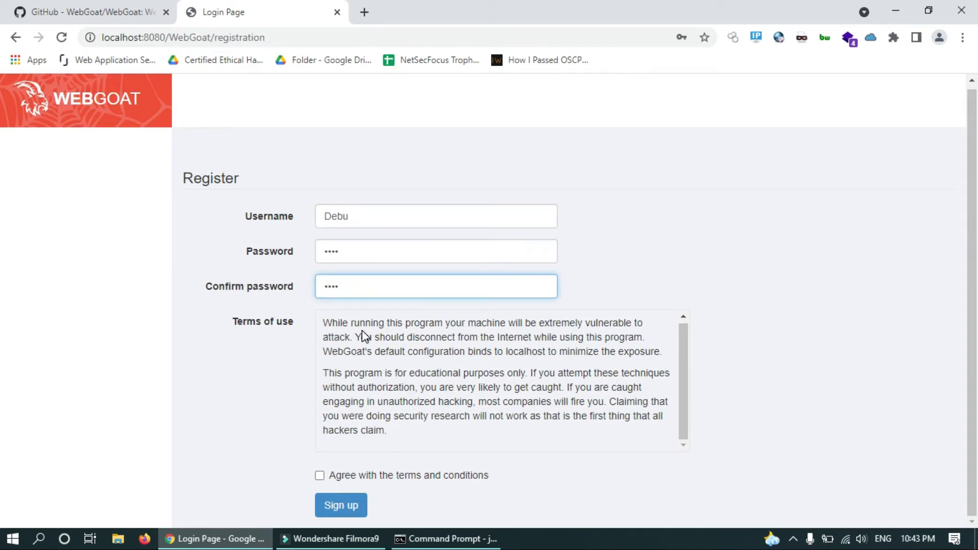
click(358, 479)
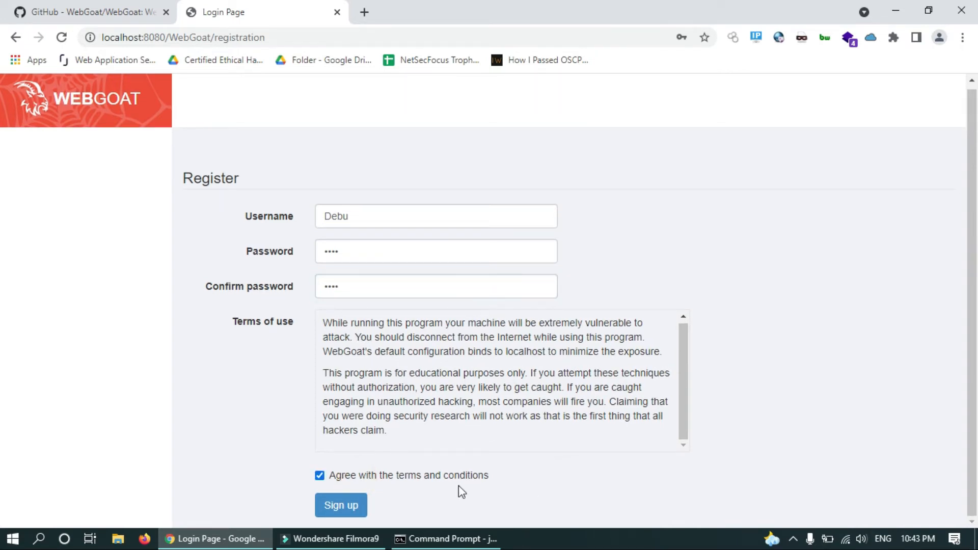
click(352, 508)
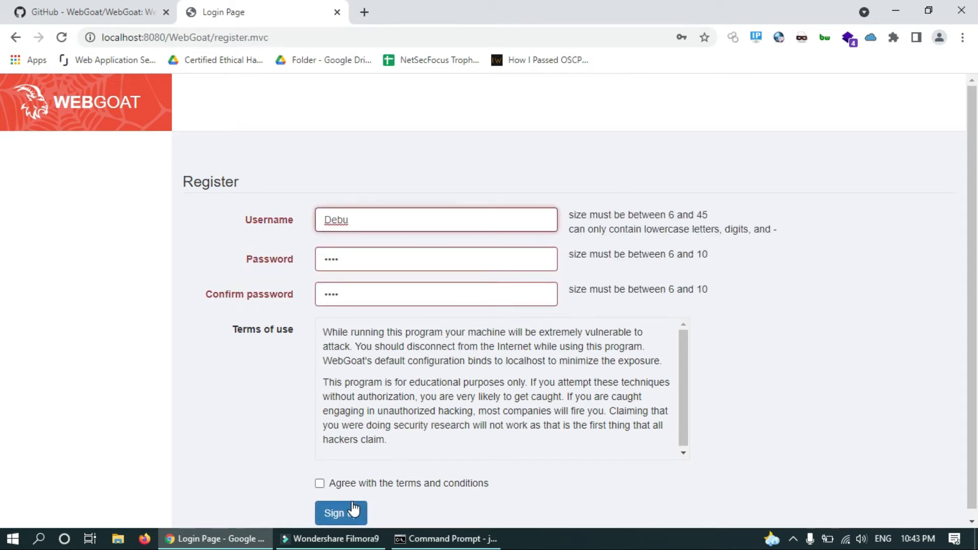
- Append 15 to the username, enter a six-character password in the password and confirmation fields, agree to the terms and resubmit the registration
click(577, 219)
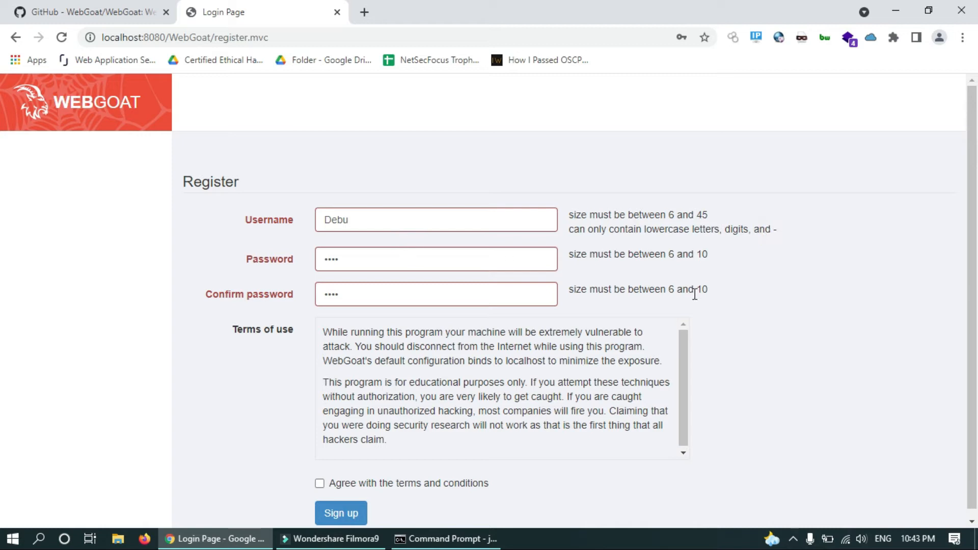
drag(577, 255, 760, 255)
click(641, 255)
click(375, 219)
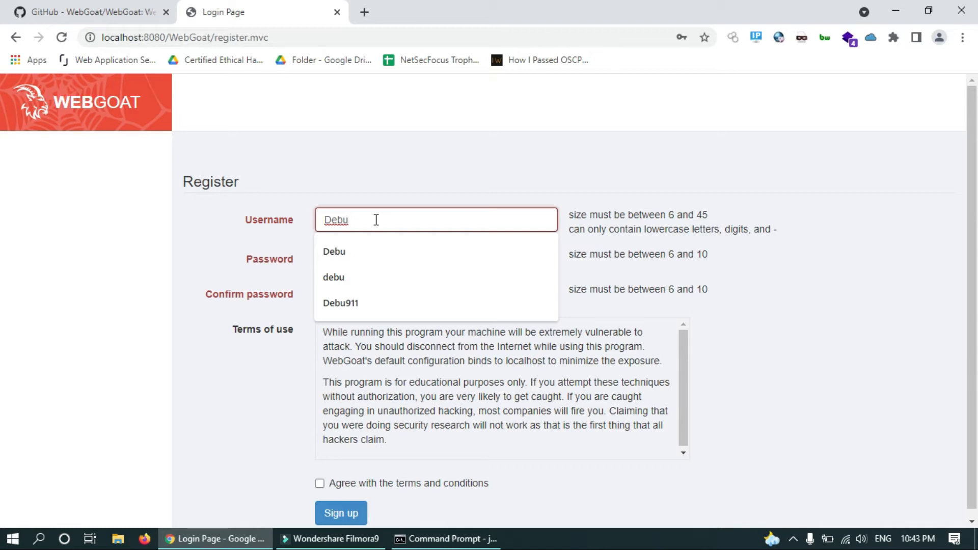
text(15)
key(Tab)
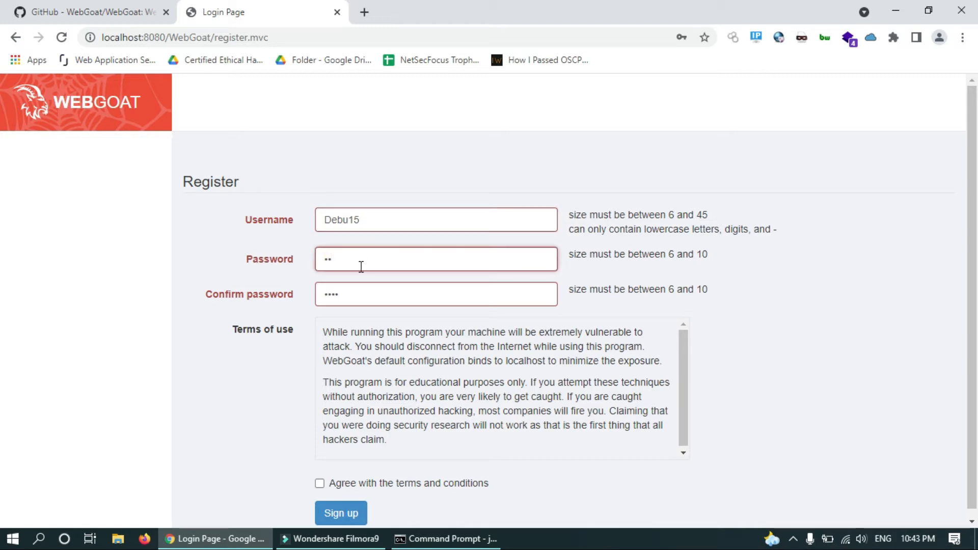
text(1)
key(Tab)
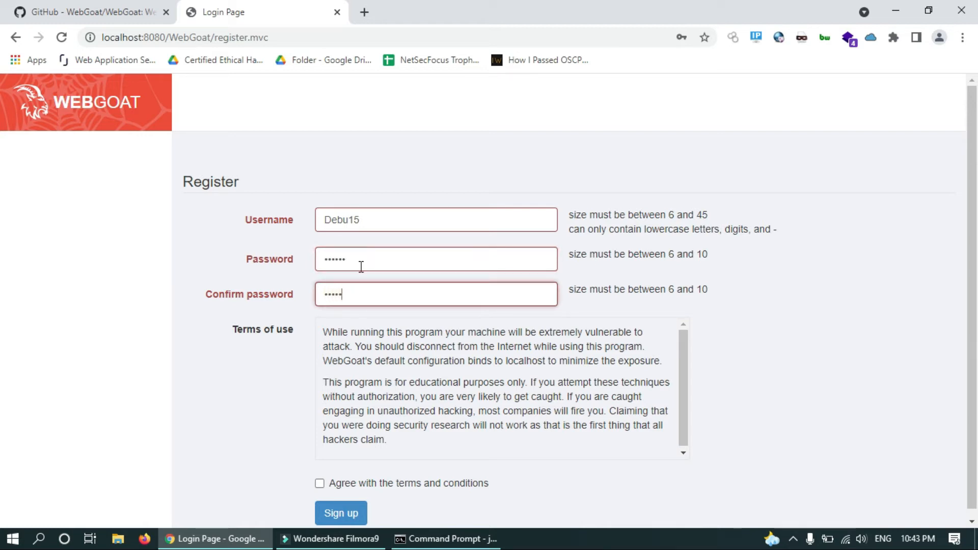
click(337, 485)
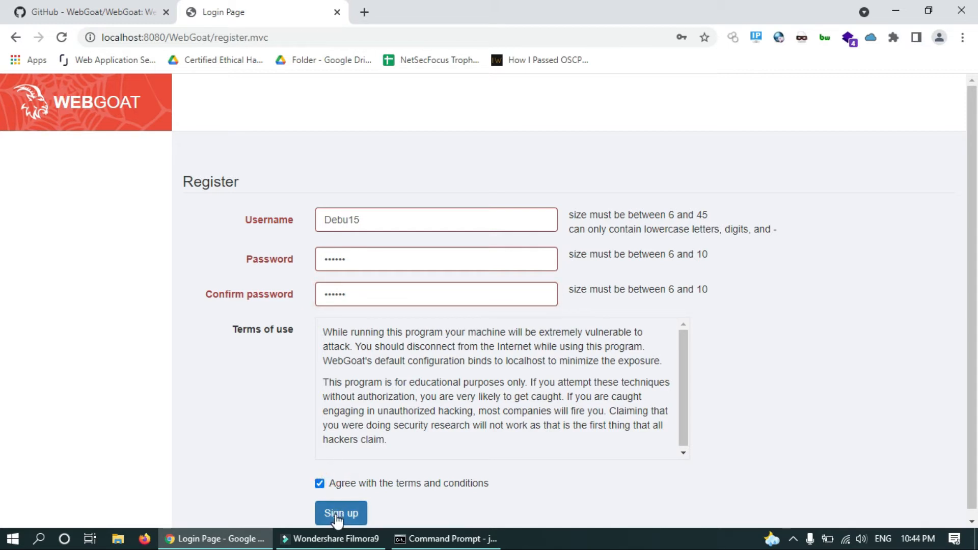
click(338, 514)
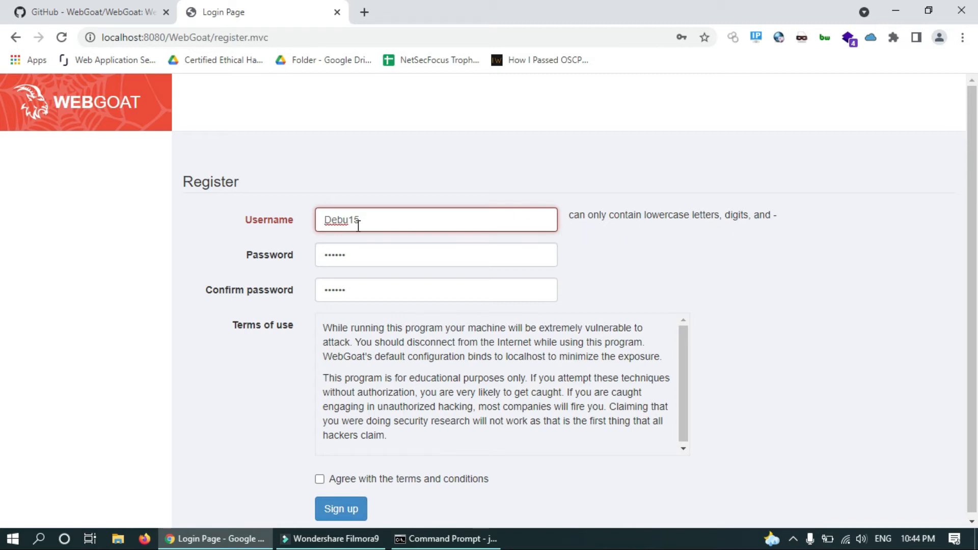
- Replace the username's capital first letter with a lowercase d, agree to the terms and submit the registration again
click(333, 221)
key(BackSpace)
text(d)
click(344, 484)
click(342, 509)
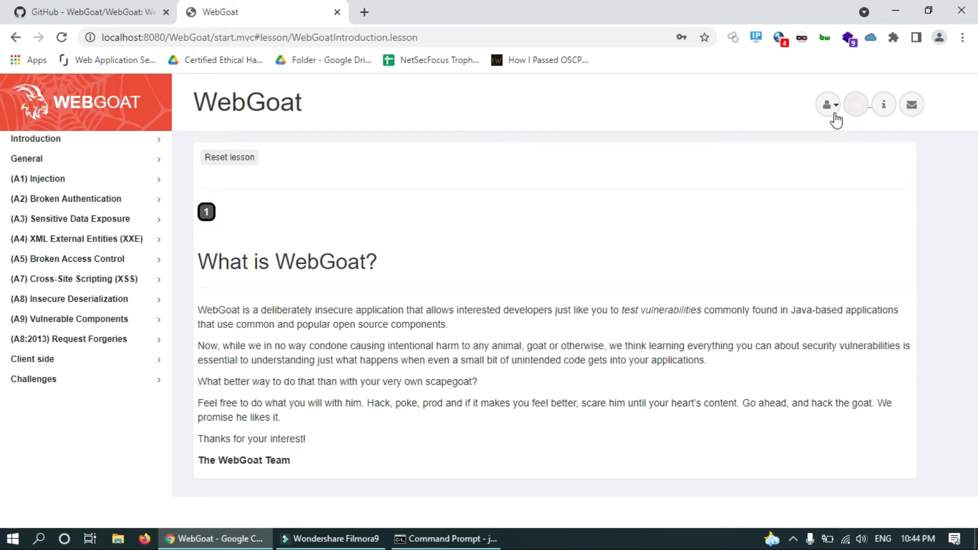
- View the signed-in user's details and review the lesson and assignment totals in the Report card's overview
click(836, 113)
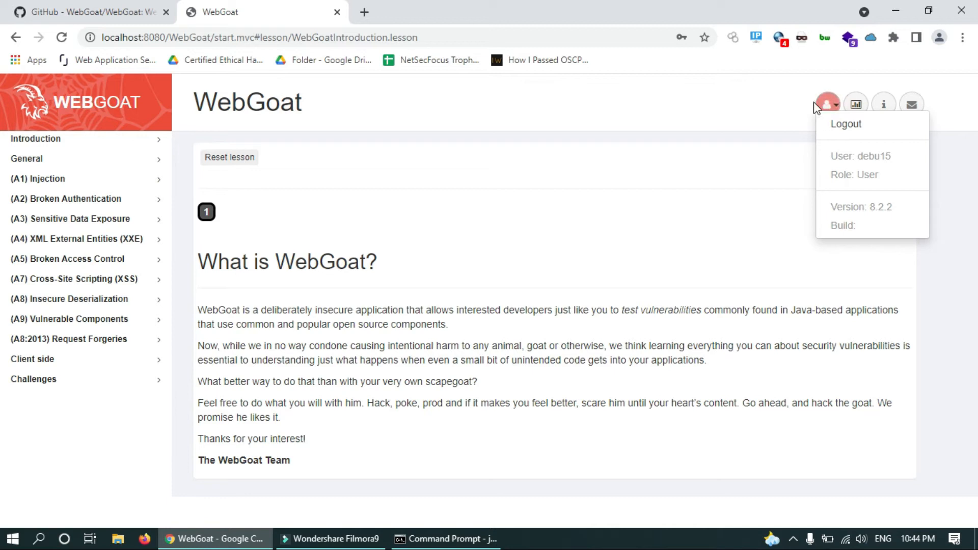
click(858, 106)
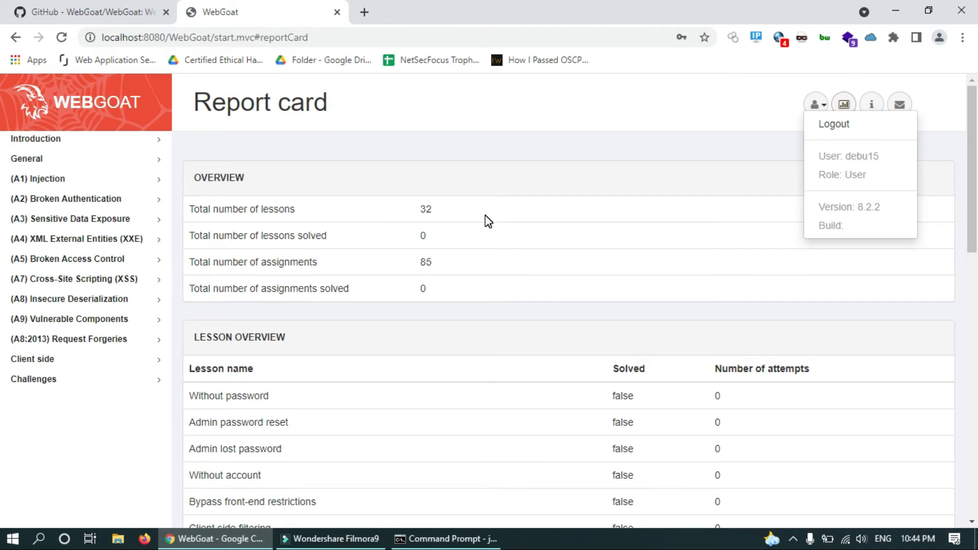
click(189, 210)
drag(198, 213, 310, 214)
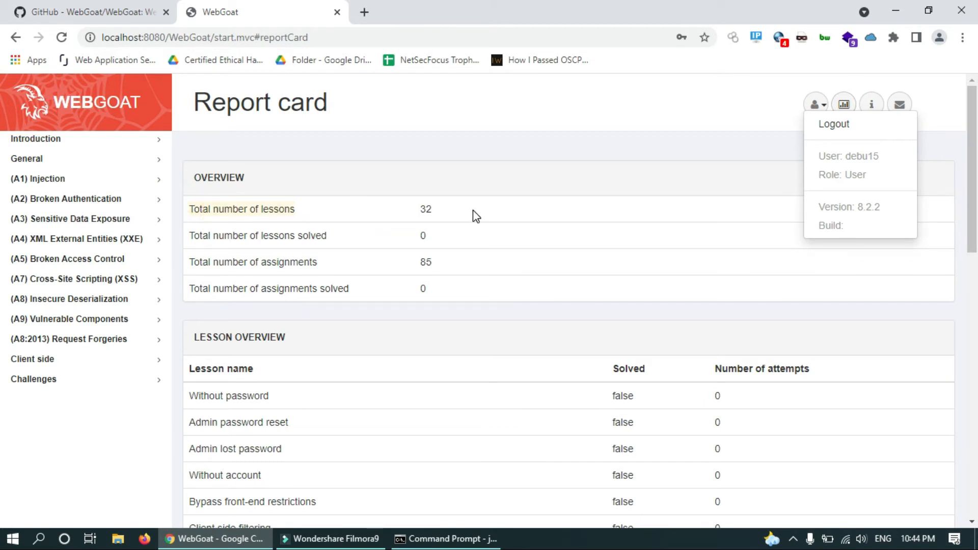
click(421, 206)
drag(211, 236, 322, 239)
click(424, 238)
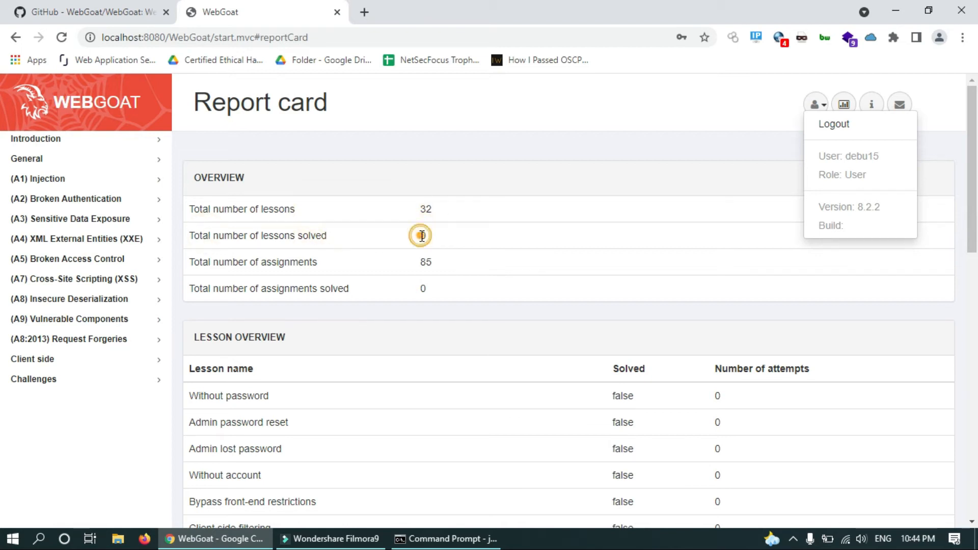
click(699, 188)
drag(189, 265, 423, 263)
drag(199, 289, 340, 289)
click(389, 288)
drag(420, 288, 452, 288)
- Examine the Report card's Lesson Overview table for each lesson's solved status and number of attempts
scroll(454, 287, down, 1)
scroll(457, 292, down, 3)
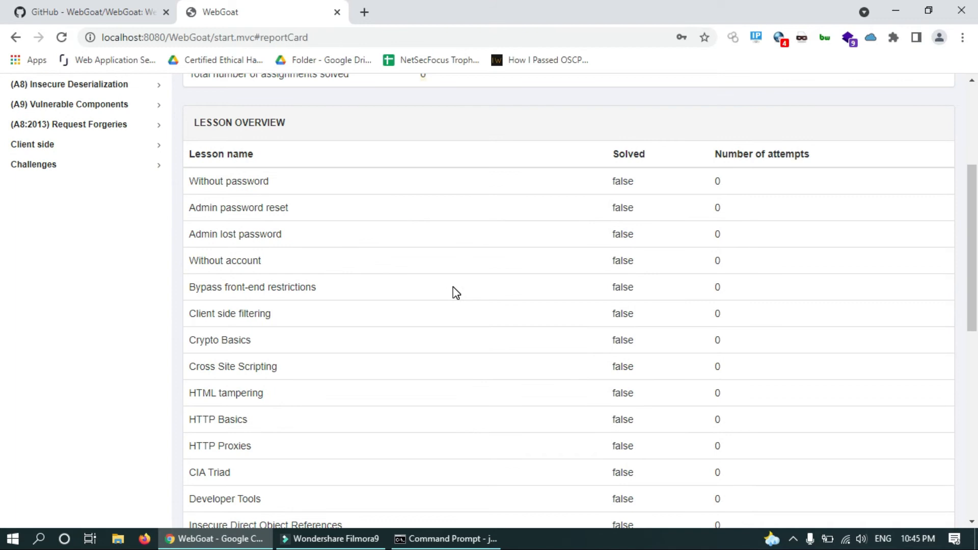
drag(192, 182, 314, 188)
click(623, 183)
scroll(622, 385, down, 10)
scroll(620, 380, up, 10)
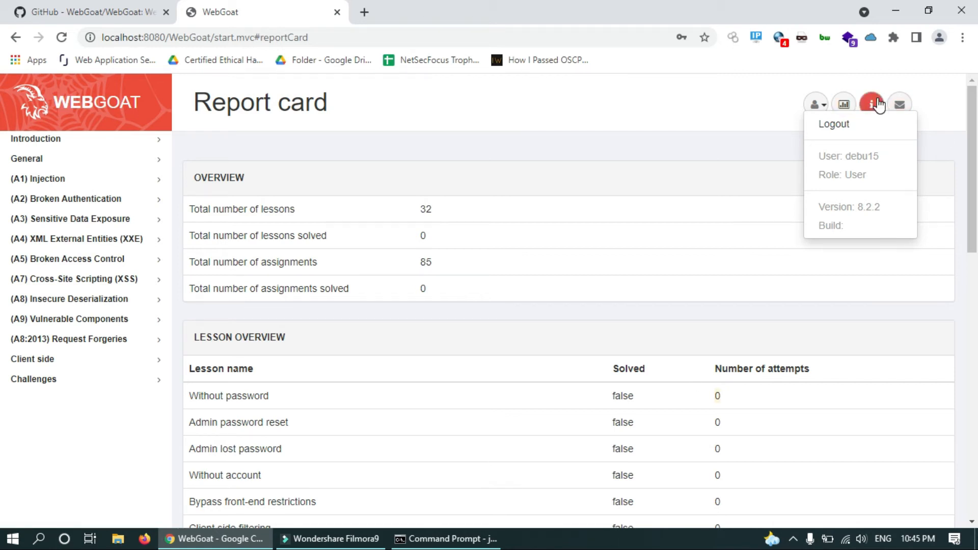
- Open the About WebGoat information, read through its authors and contributors, and close it
click(877, 104)
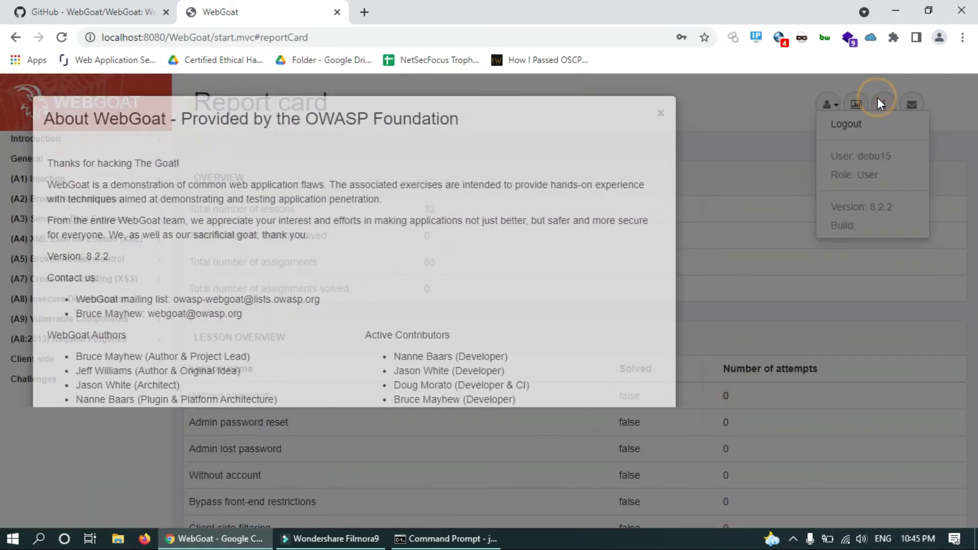
scroll(415, 280, down, 7)
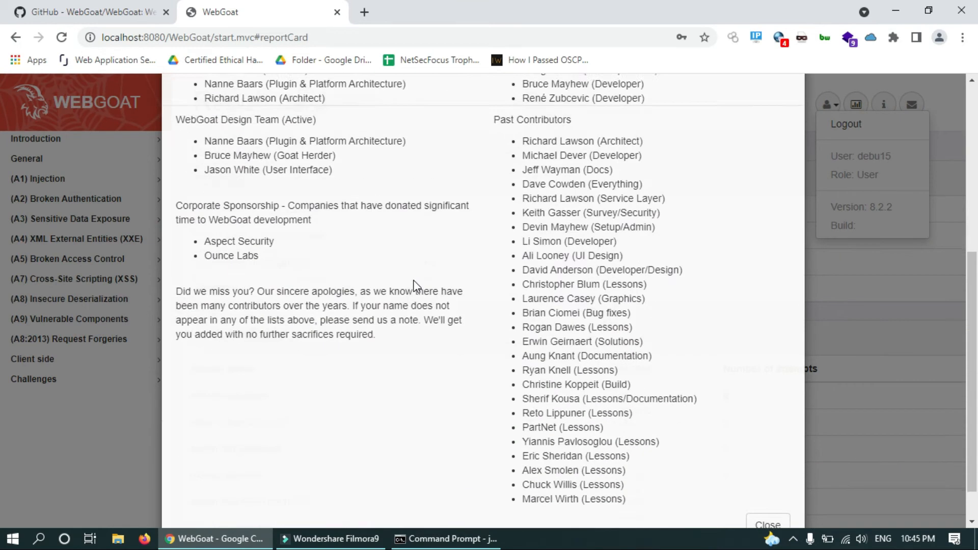
scroll(413, 280, up, 7)
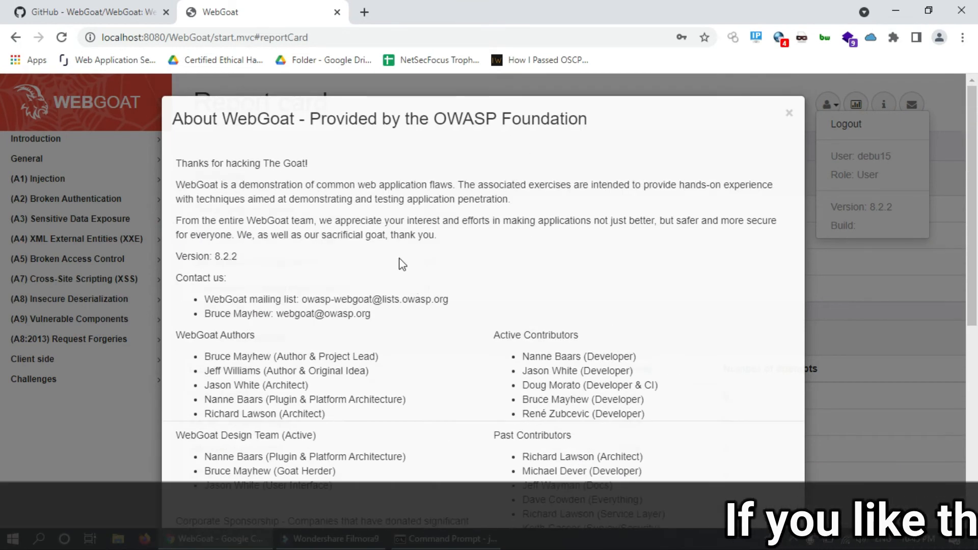
click(789, 112)
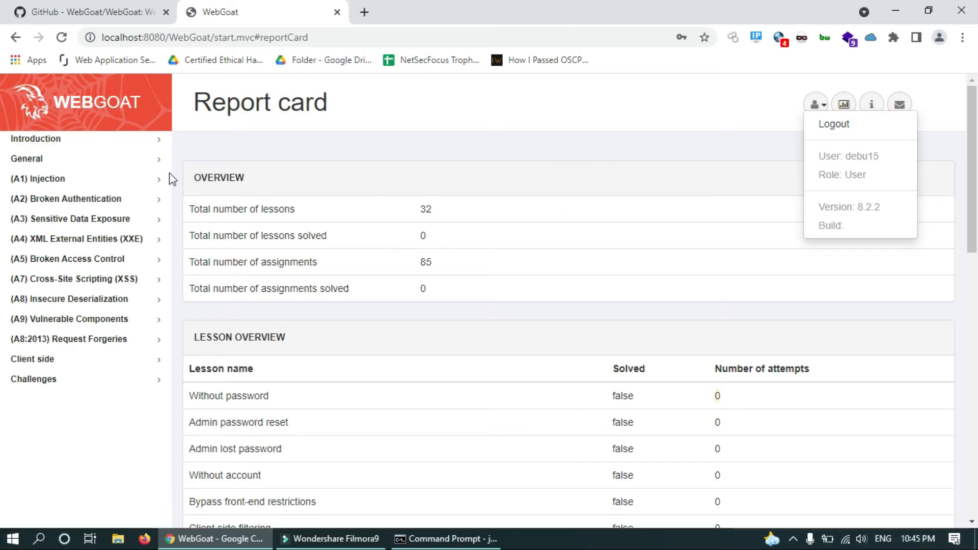
- Open the WebGoat lesson and the WebWolf lesson under Introduction and read the "Introducing WebWolf" page
click(53, 146)
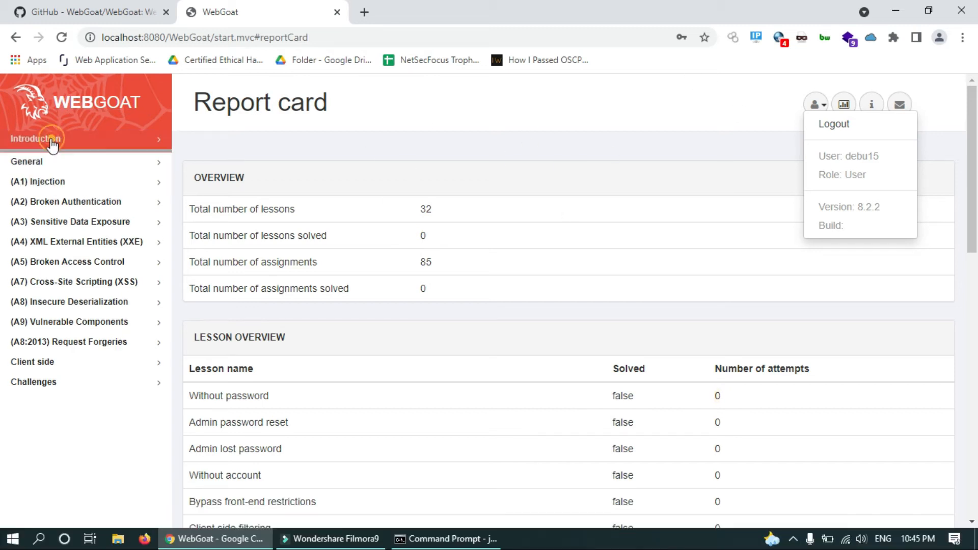
click(51, 160)
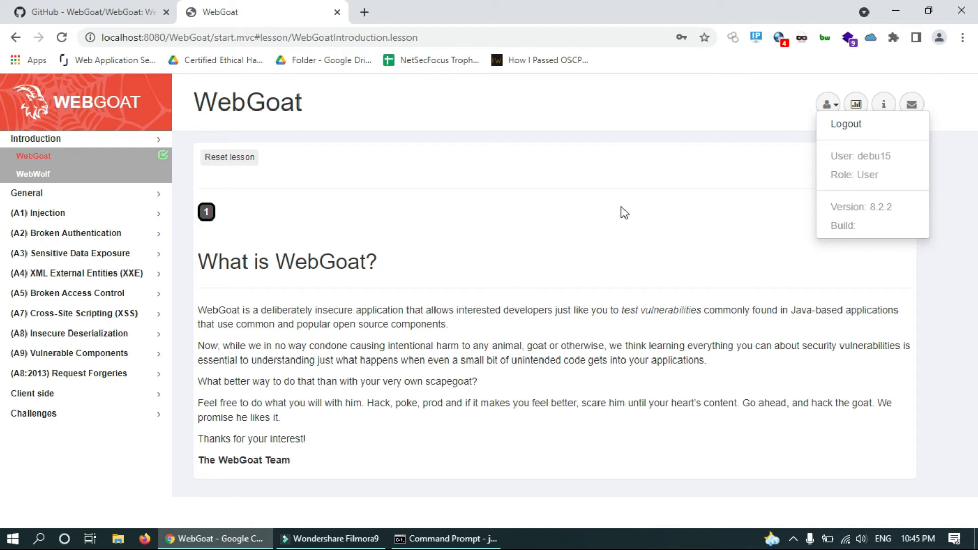
click(72, 180)
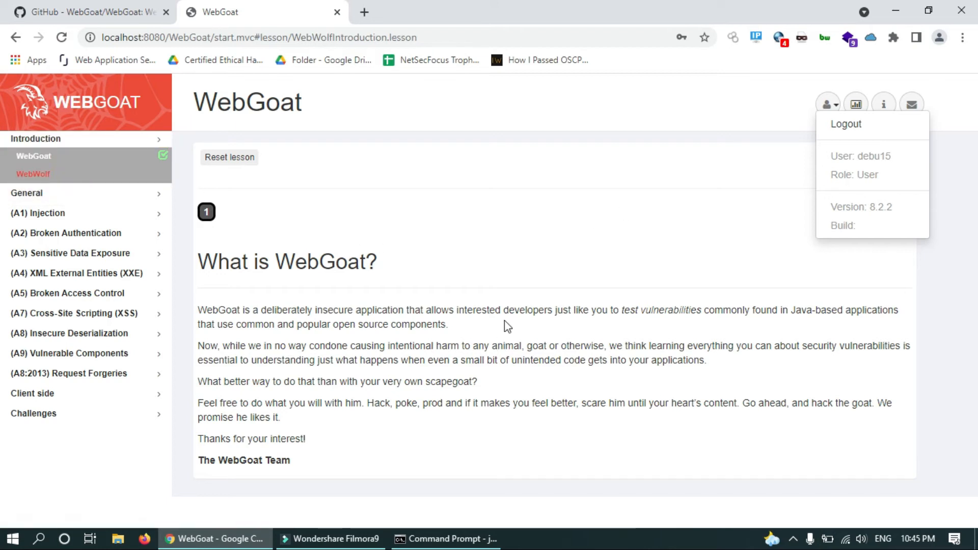
scroll(406, 266, down, 5)
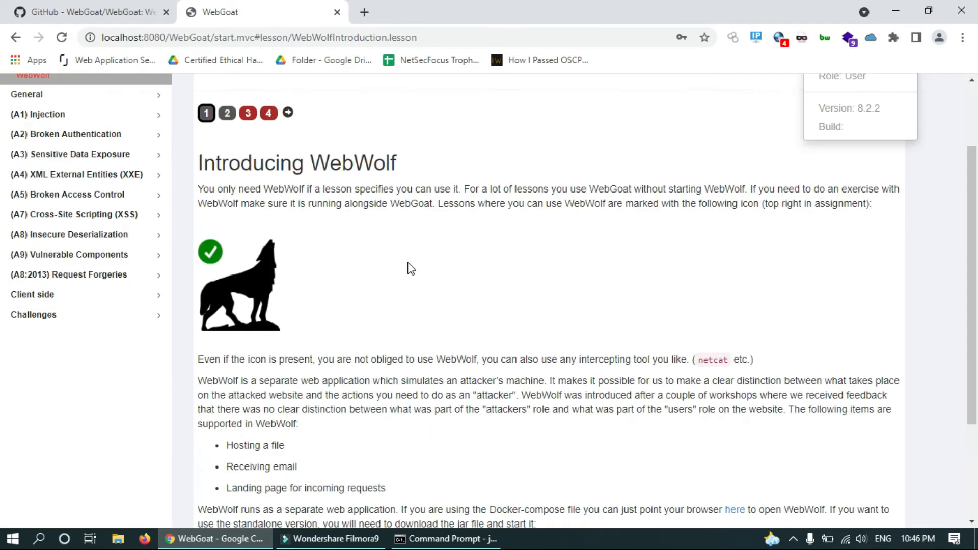
scroll(408, 258, up, 5)
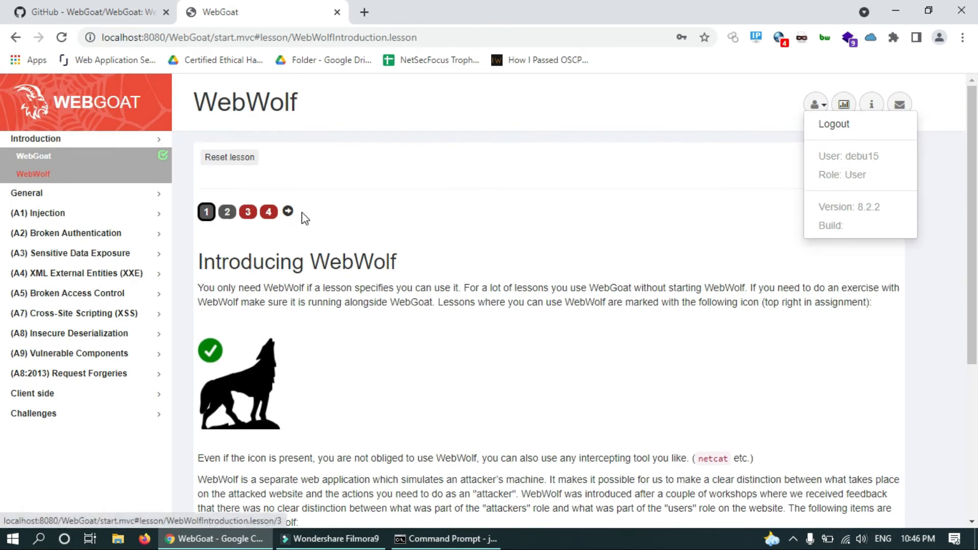
- Page through the WebWolf lesson to its Landing page section, look through it, and return to the Uploading files section on page 2
scroll(289, 313, down, 5)
scroll(289, 313, up, 5)
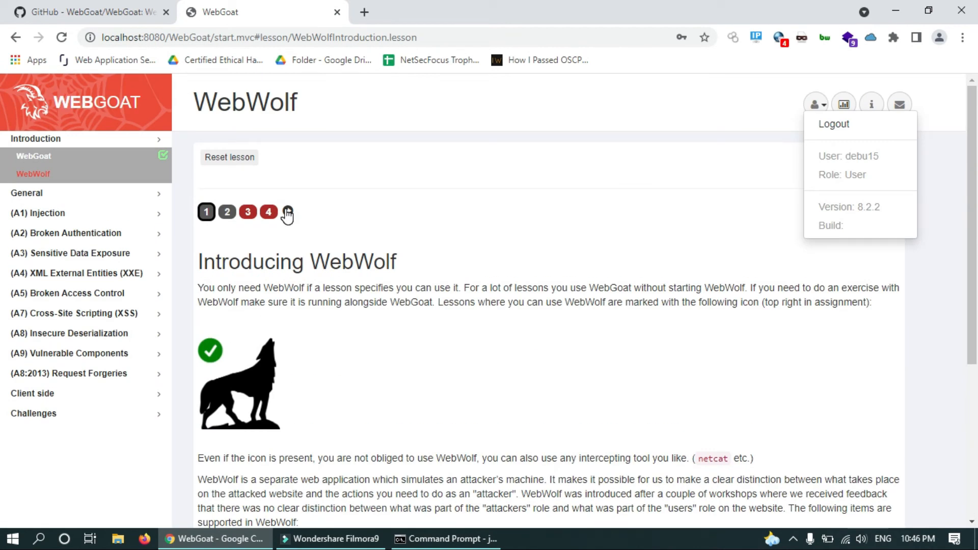
click(288, 213)
scroll(433, 344, down, 2)
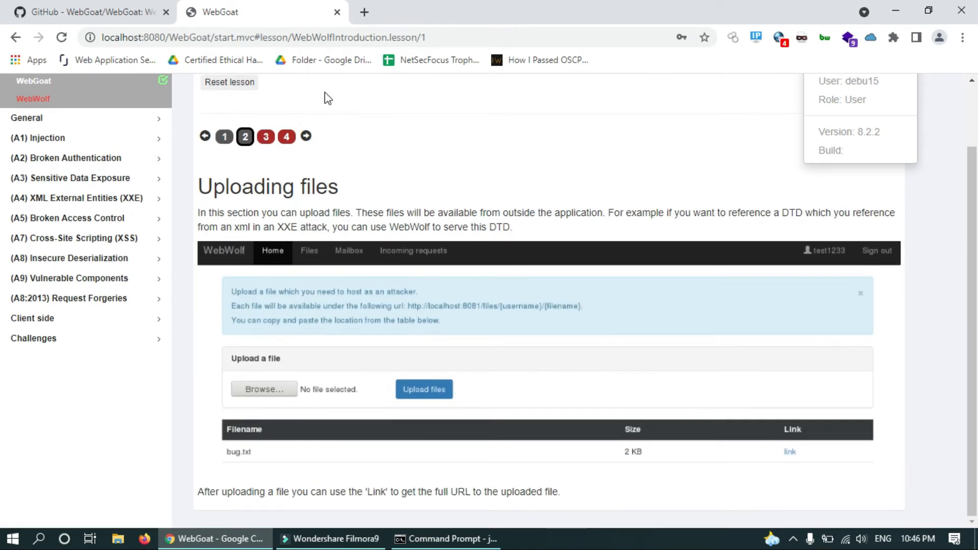
click(305, 136)
click(306, 136)
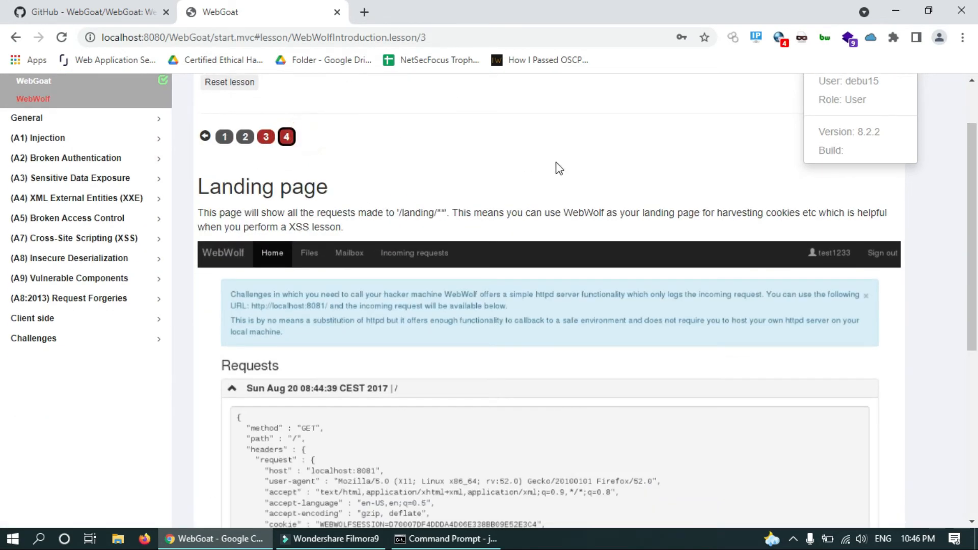
scroll(560, 168, down, 6)
scroll(564, 190, up, 8)
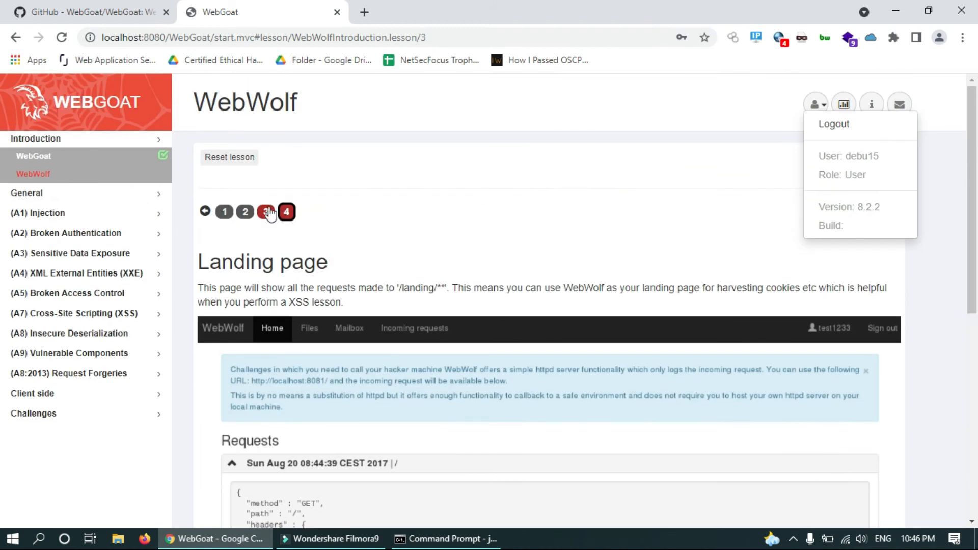
click(206, 211)
click(205, 211)
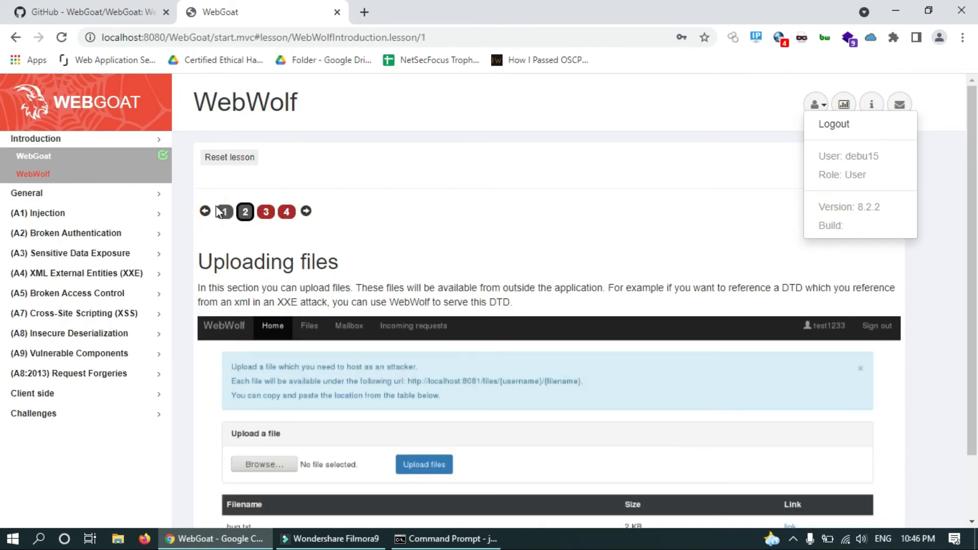
- Open the HTTP Basics lesson under General and read its concept, goals and explanation of how HTTP works
click(91, 193)
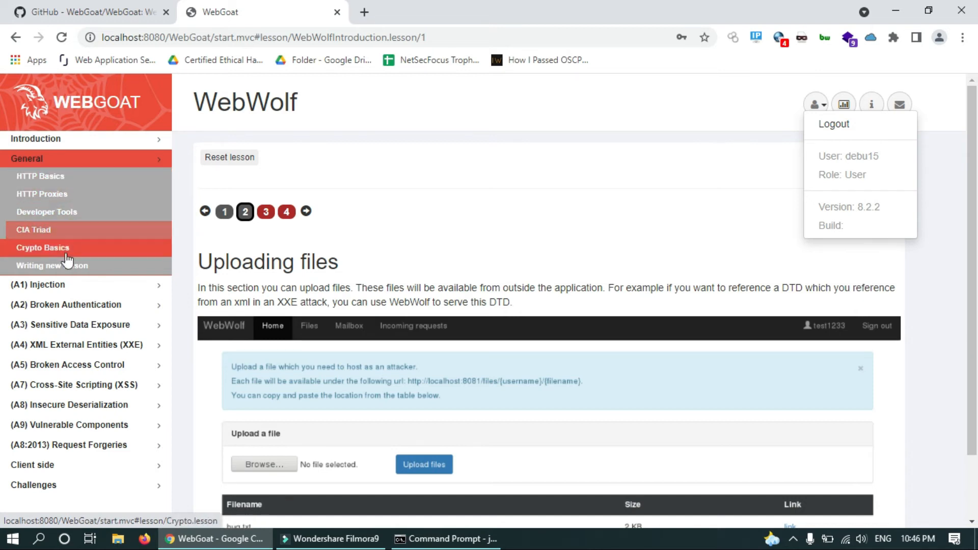
click(68, 180)
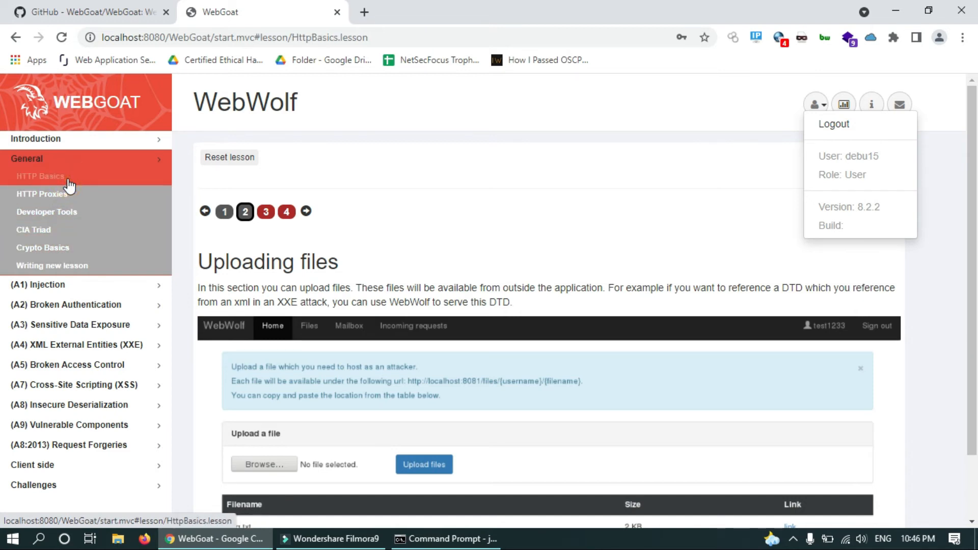
scroll(463, 265, down, 3)
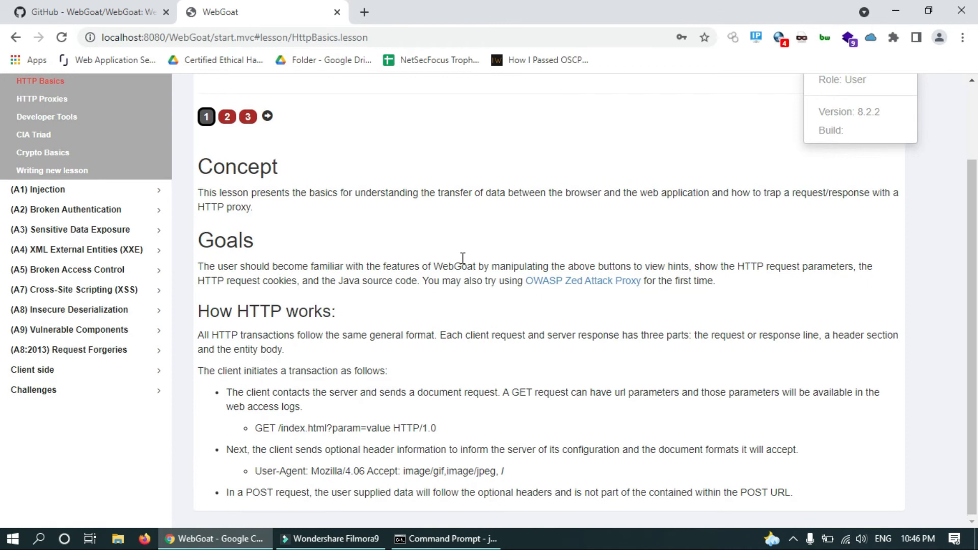
scroll(461, 259, up, 3)
scroll(398, 266, down, 3)
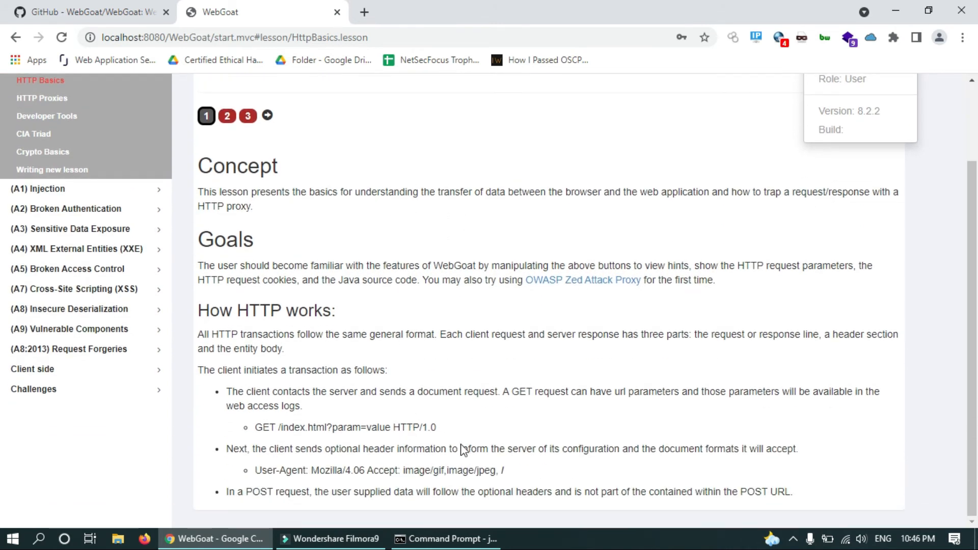
- Open the HTTP Proxies lesson and read its sections on HTTP proxies, ZAP capabilities and next pages
click(79, 99)
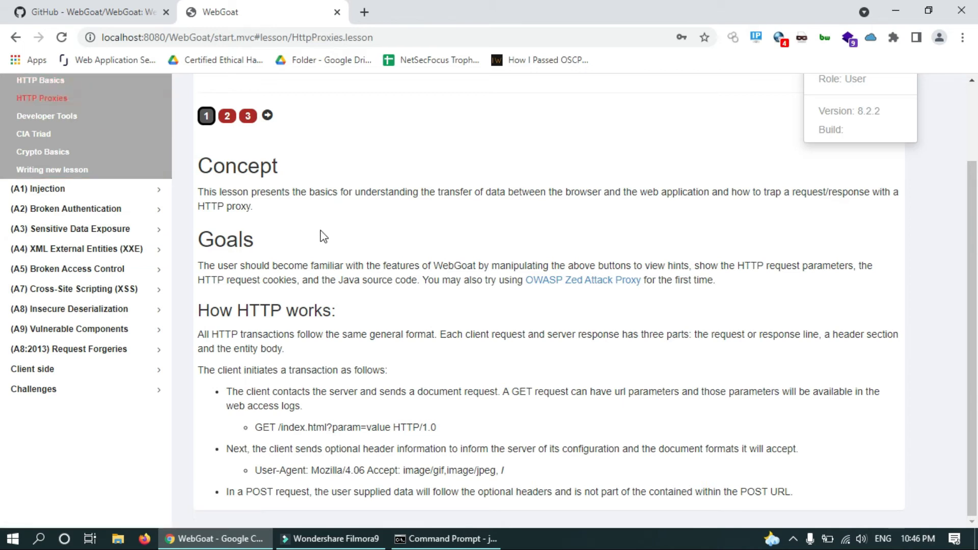
scroll(335, 228, down, 3)
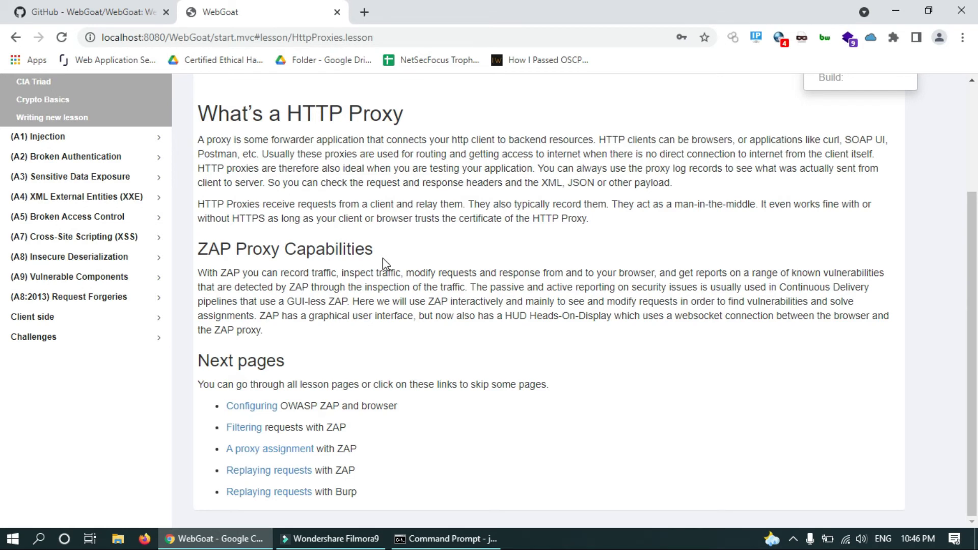
scroll(383, 258, up, 3)
- Open the Developer Tools and CIA Triad lessons under General and read their first pages
click(76, 212)
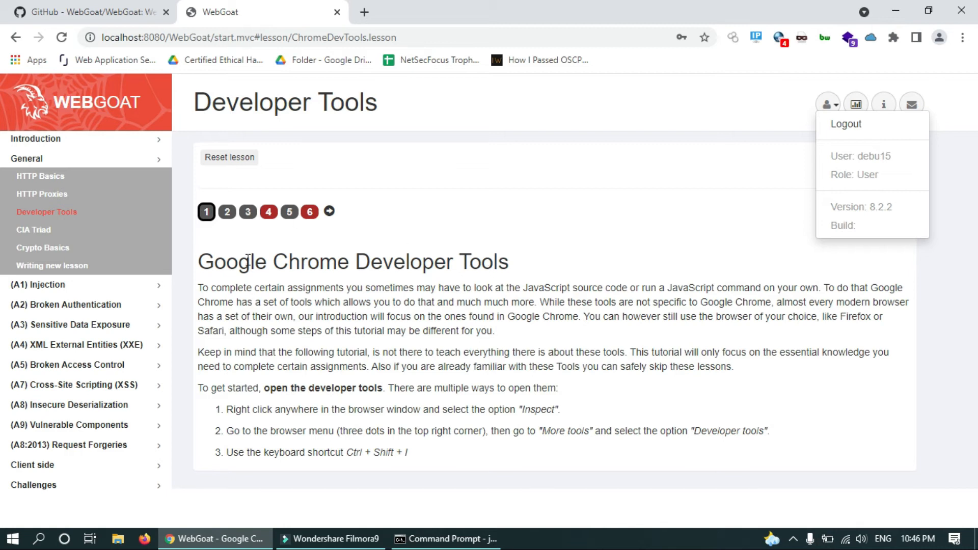
click(80, 231)
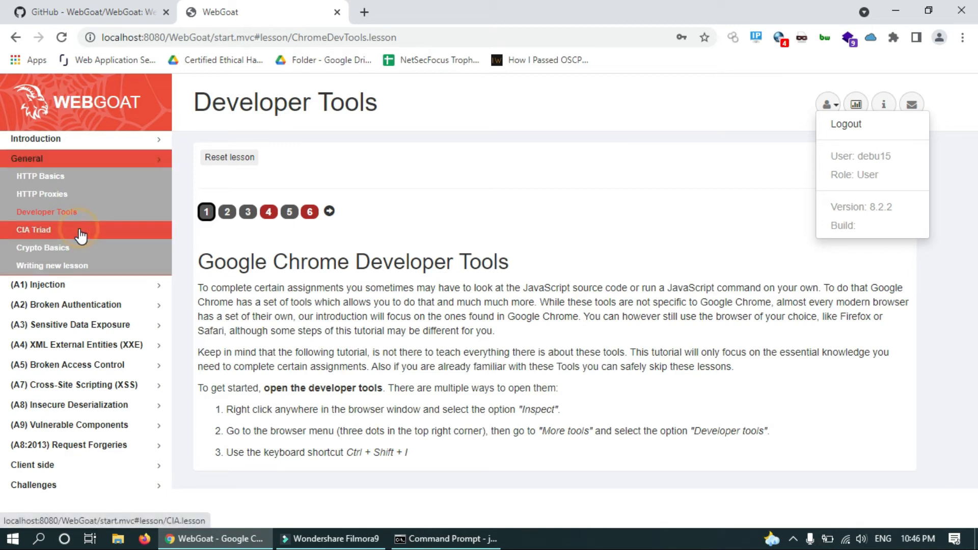
click(43, 232)
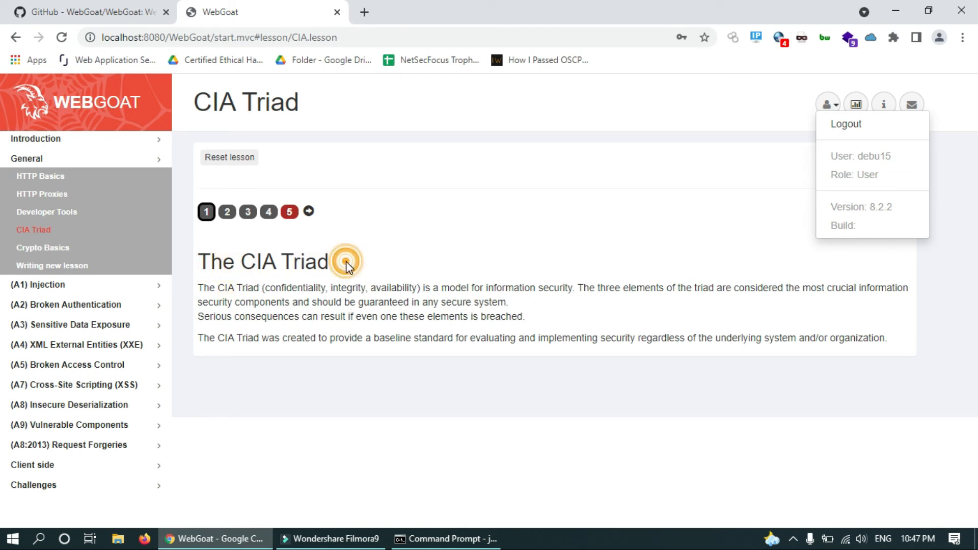
- Review the goals and assignments of the Crypto Basics lesson, and open the Writing new lesson entry
click(69, 250)
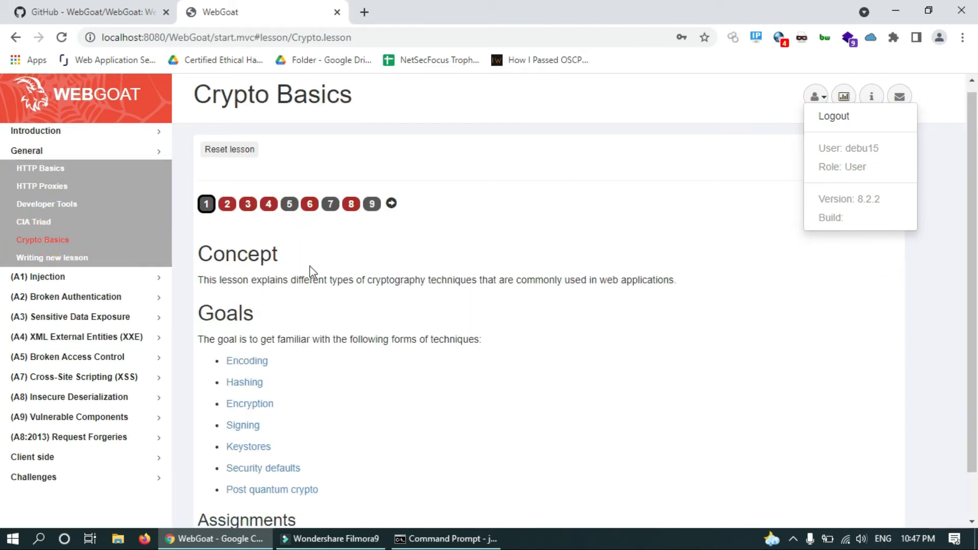
scroll(311, 271, down, 1)
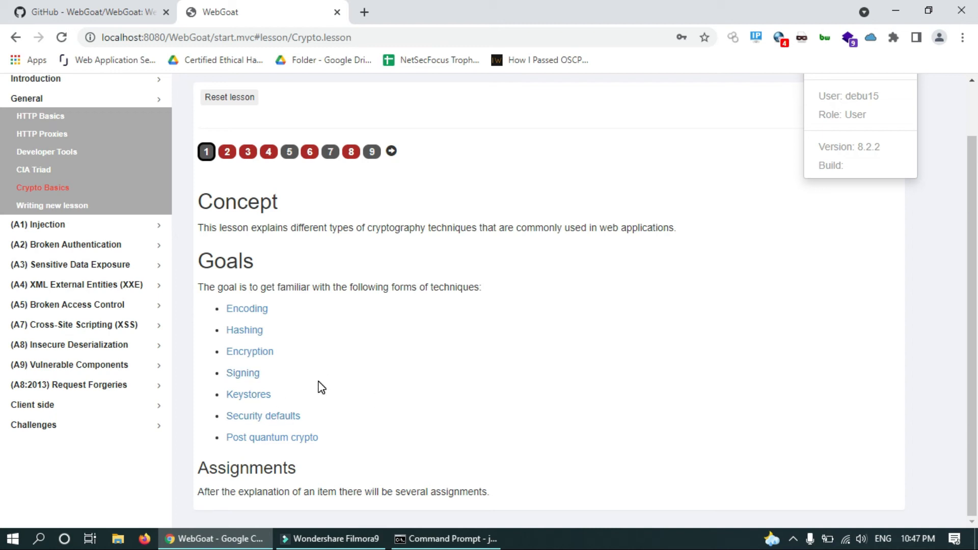
click(58, 207)
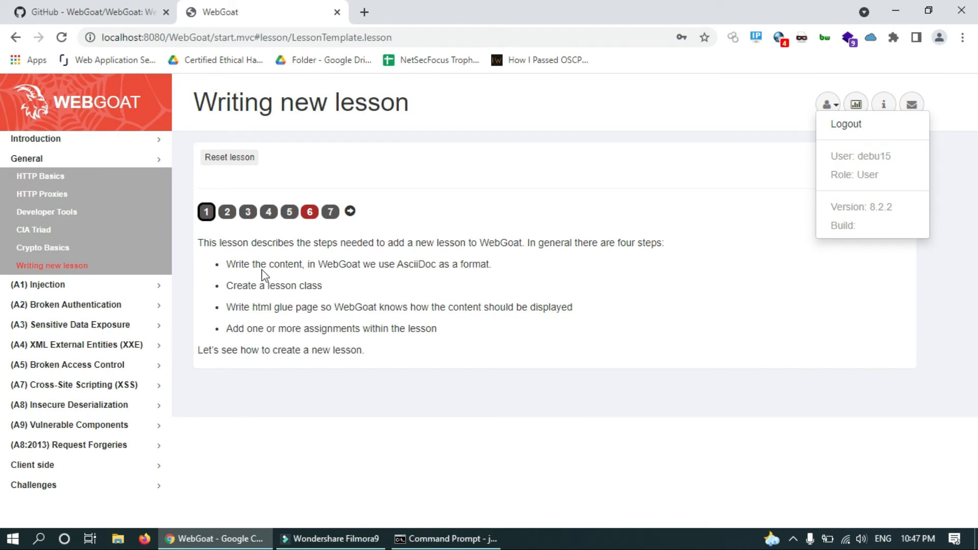
- Open SQL Injection (intro) under (A1) Injection and examine page 2's Employees table and its SQL query assignment
click(84, 289)
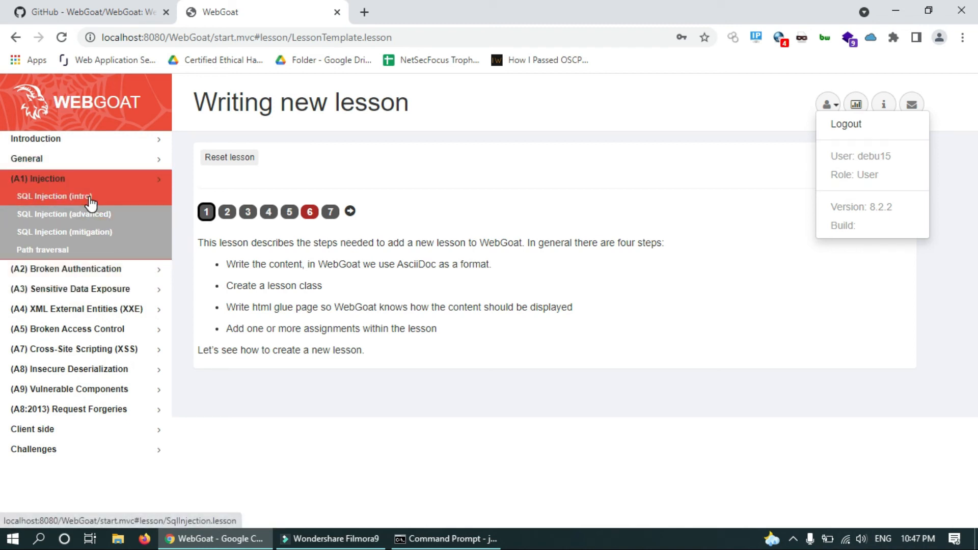
click(90, 202)
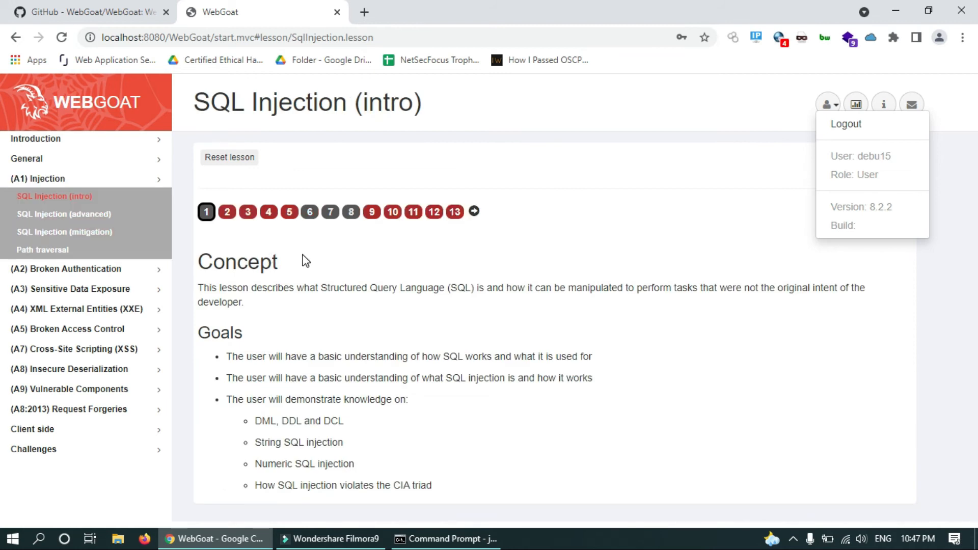
click(475, 214)
scroll(454, 406, down, 5)
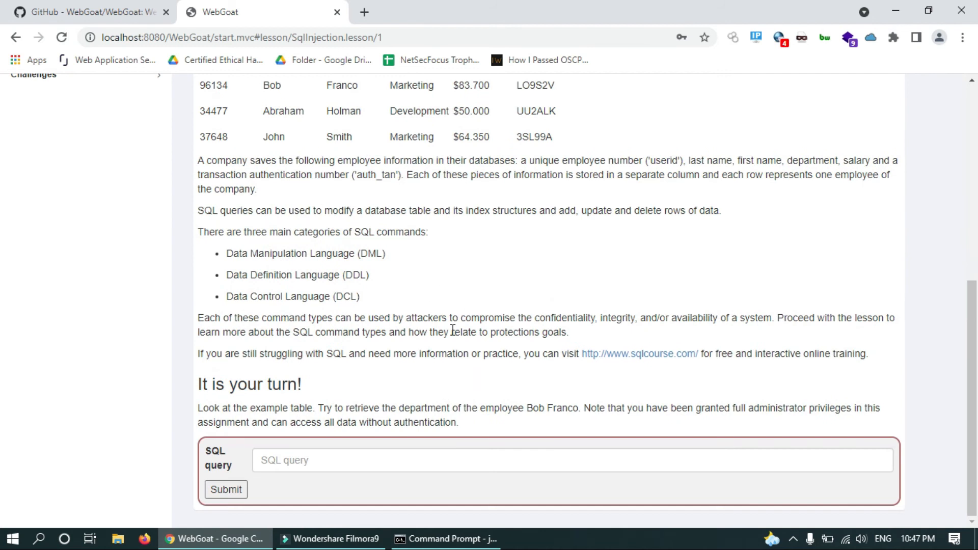
click(300, 457)
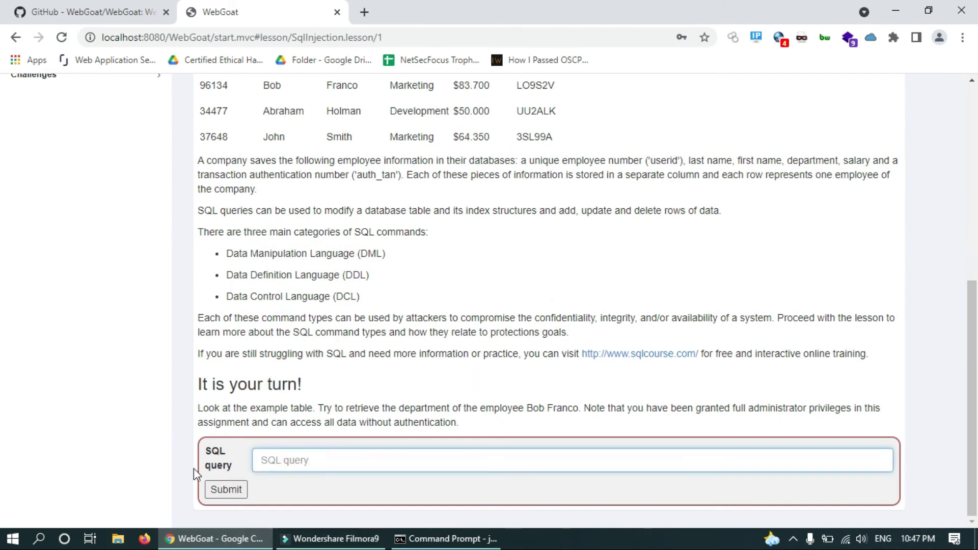
drag(200, 385, 473, 430)
click(477, 428)
scroll(479, 390, up, 8)
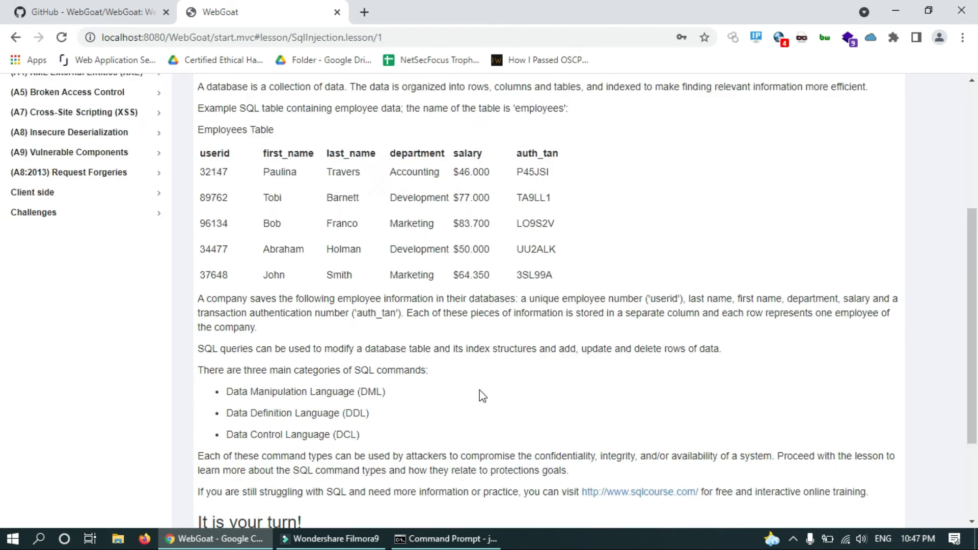
scroll(469, 283, down, 6)
scroll(469, 284, up, 6)
- Go to page 3 of SQL Injection (intro) and read the Data Manipulation Language (DML) text and its assignment
click(492, 213)
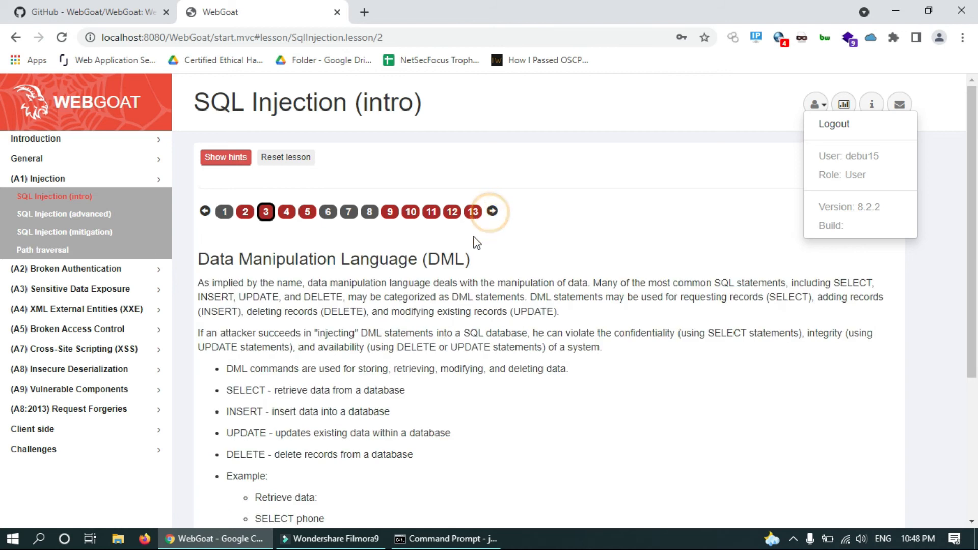
scroll(437, 284, down, 4)
scroll(336, 322, up, 4)
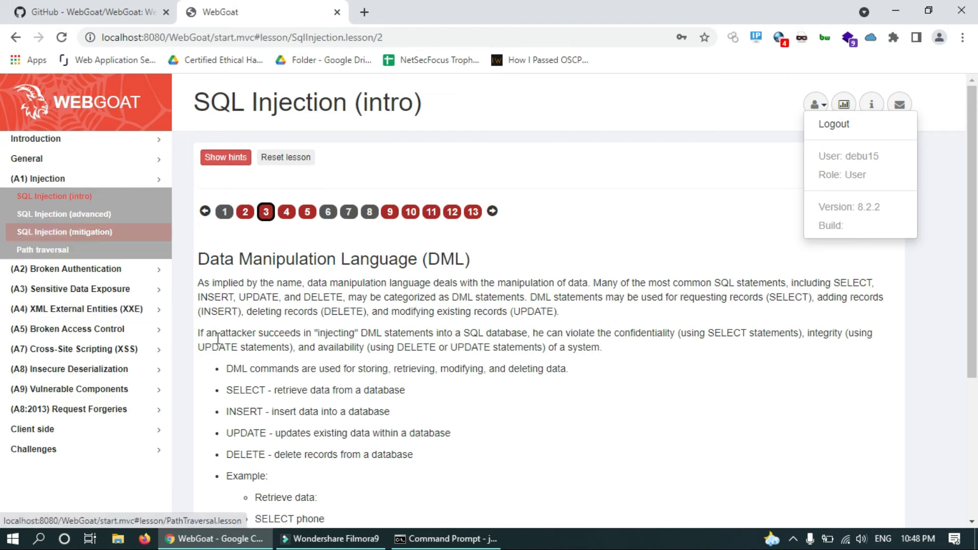
scroll(329, 452, down, 4)
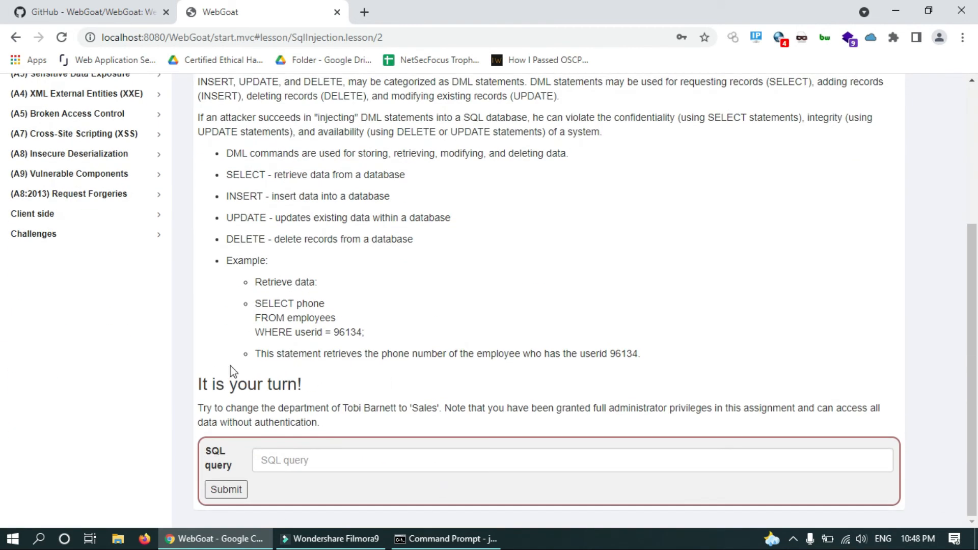
scroll(298, 438, up, 4)
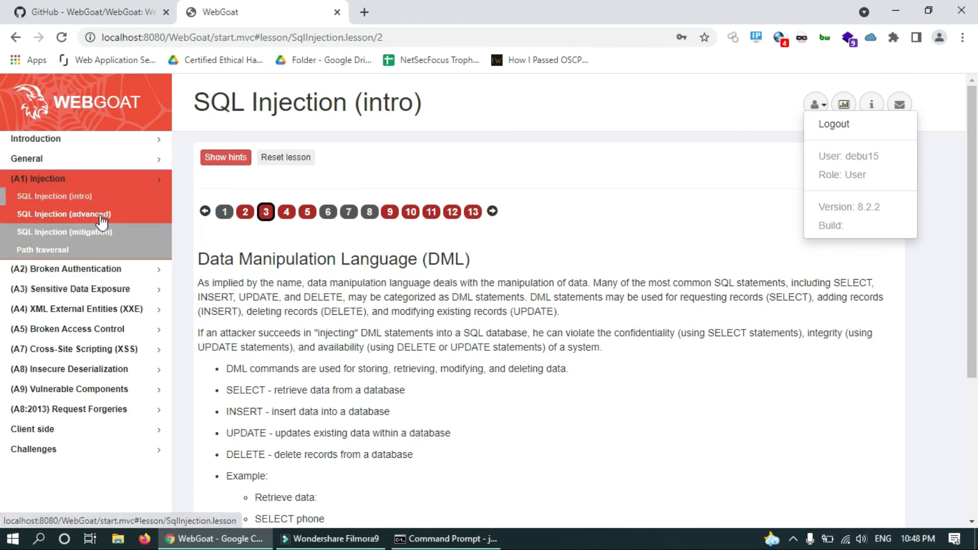
- Expand the (A2) to (A5), Client side and Challenges categories to look over the lessons they contain
click(78, 270)
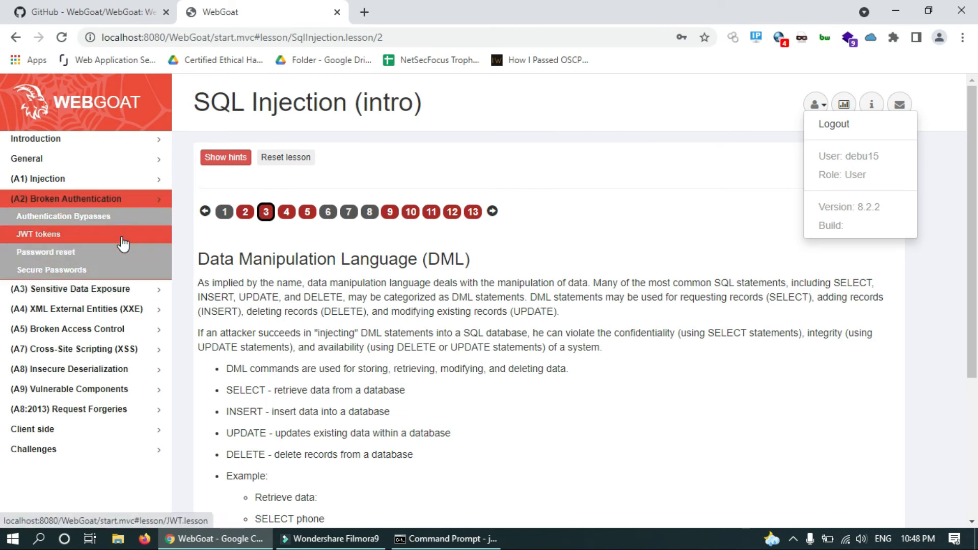
click(120, 289)
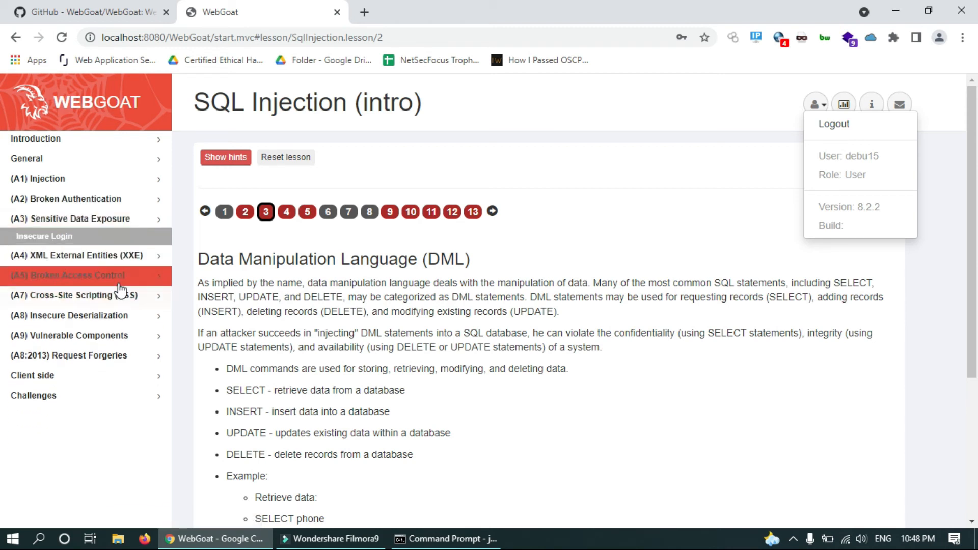
click(36, 255)
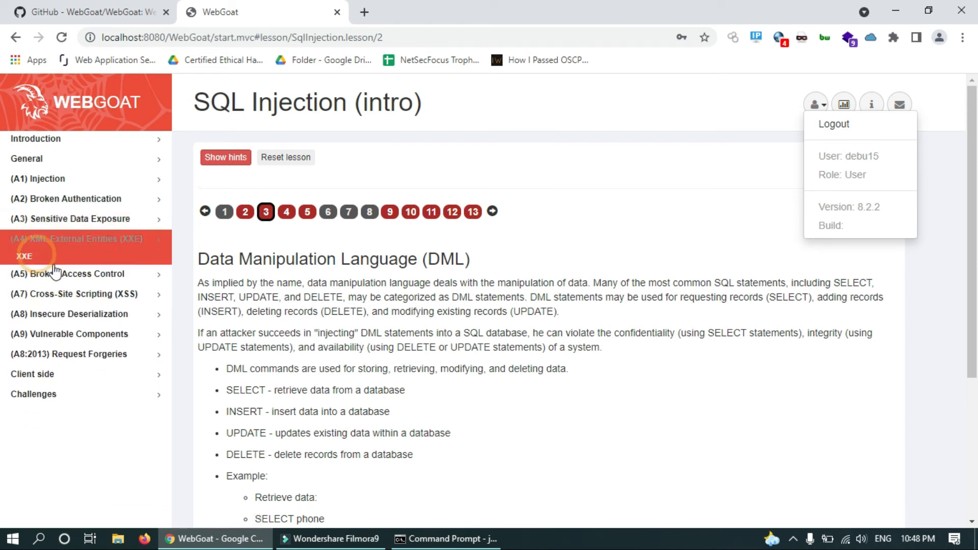
click(99, 277)
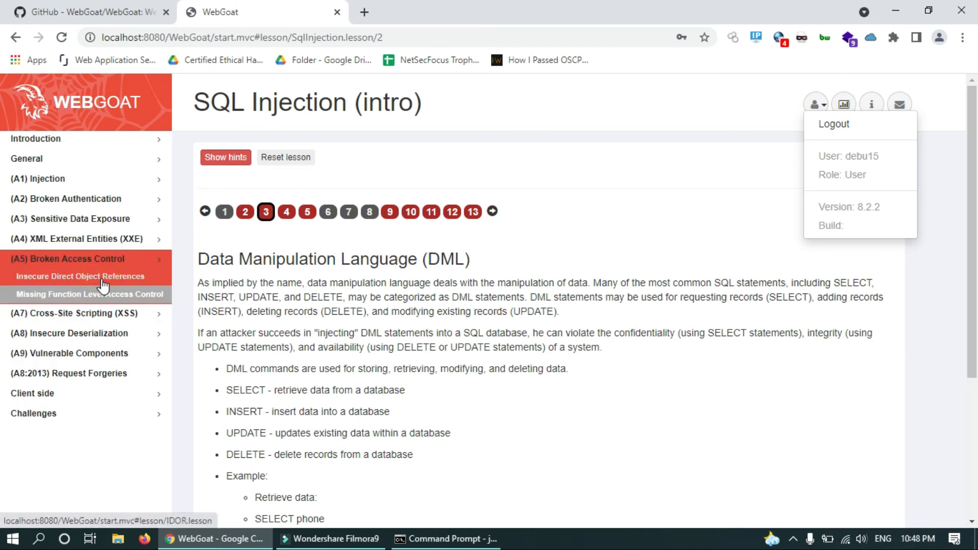
click(84, 397)
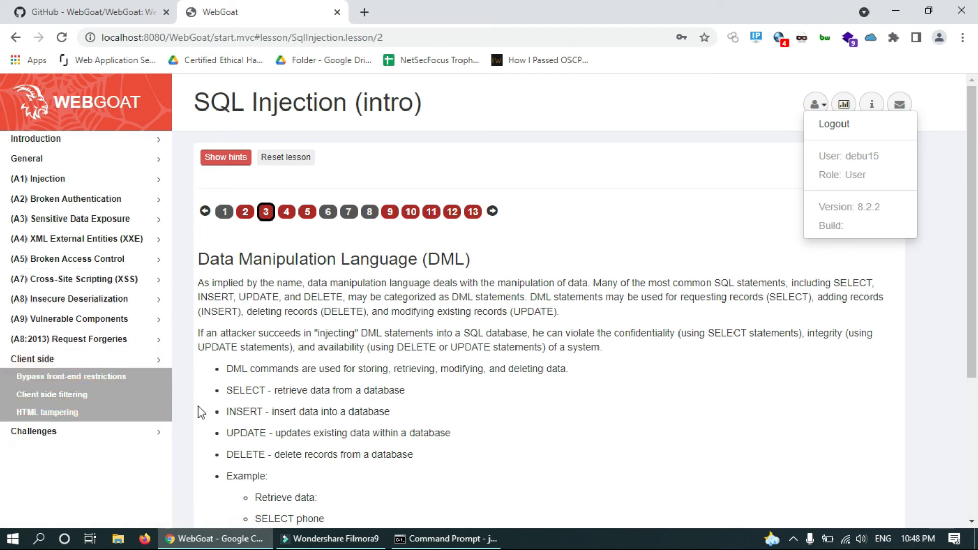
click(94, 434)
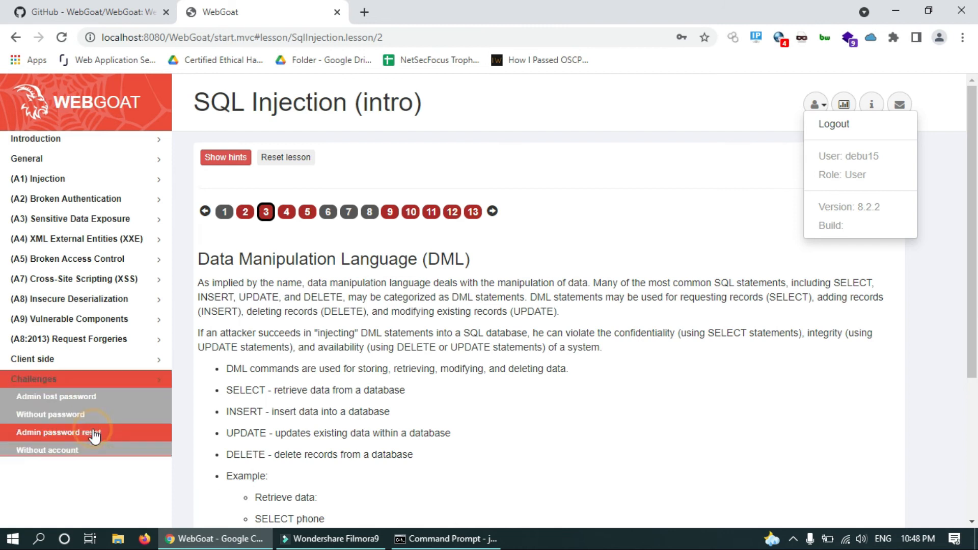
- Open the Admin lost password challenge and look through the CTF introduction and rules
click(103, 406)
scroll(360, 270, down, 6)
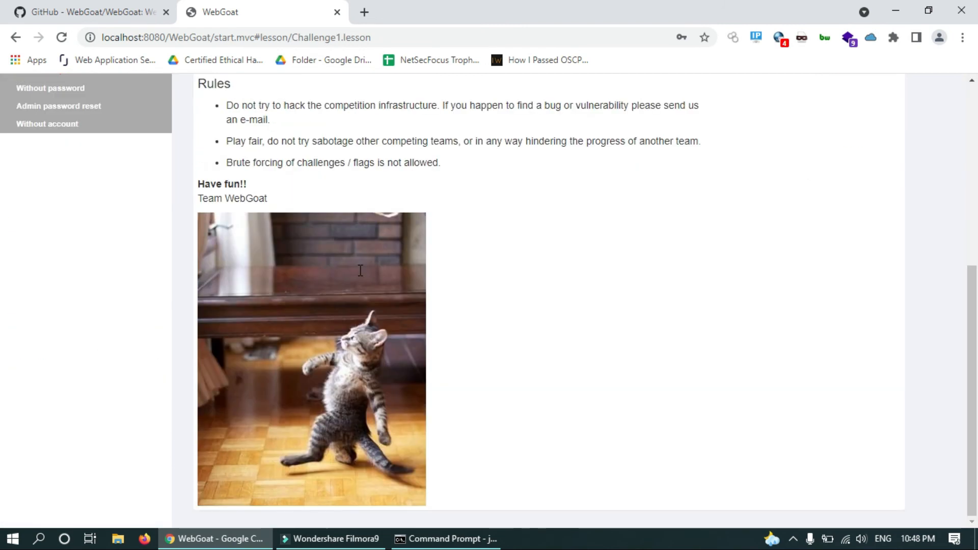
scroll(360, 271, up, 6)
- Open the Without password and Admin password reset challenges and examine their login and reset forms
click(106, 420)
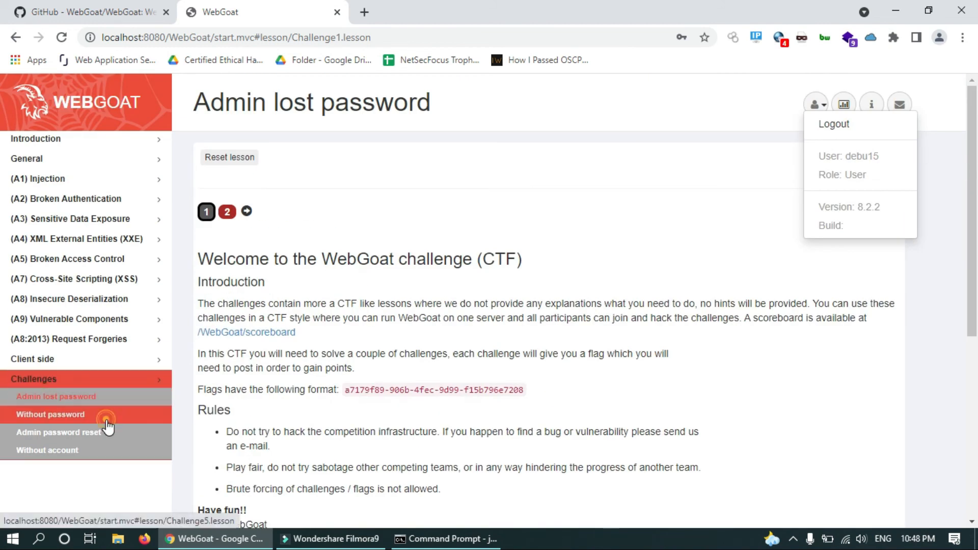
scroll(365, 325, down, 2)
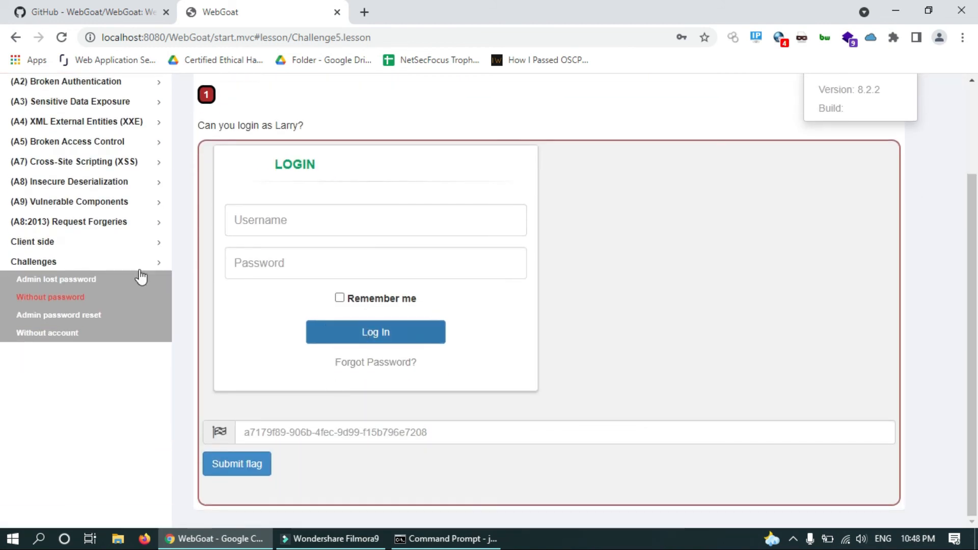
click(106, 316)
scroll(311, 294, down, 3)
scroll(199, 245, up, 3)
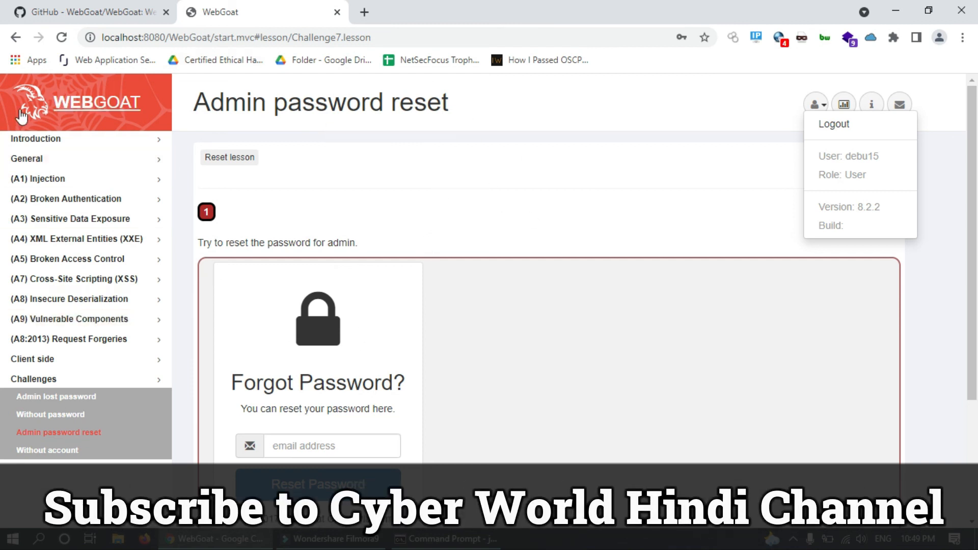
- Revisit the HTTP Basics lesson under General and open the SQL Injection (advanced) lesson under (A1) Injection
click(109, 164)
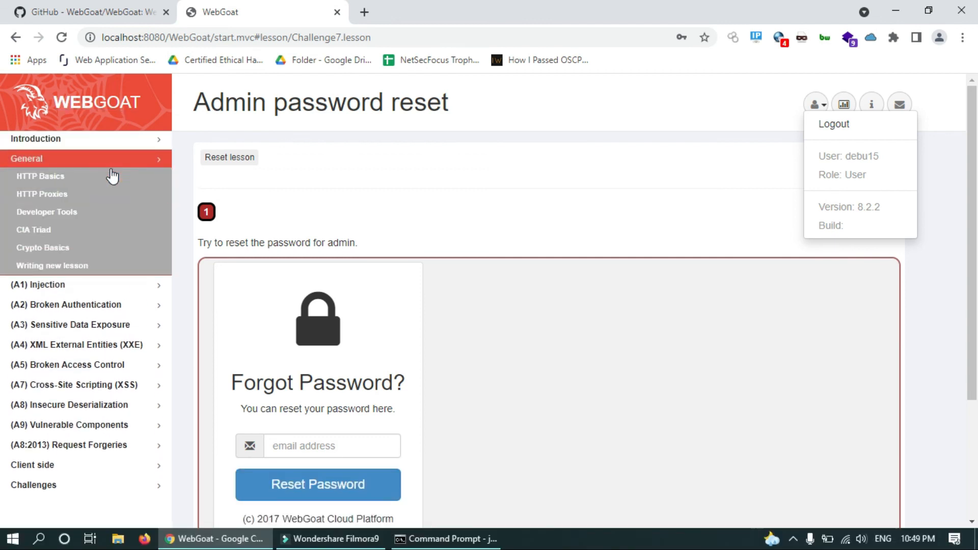
click(110, 176)
scroll(264, 269, down, 2)
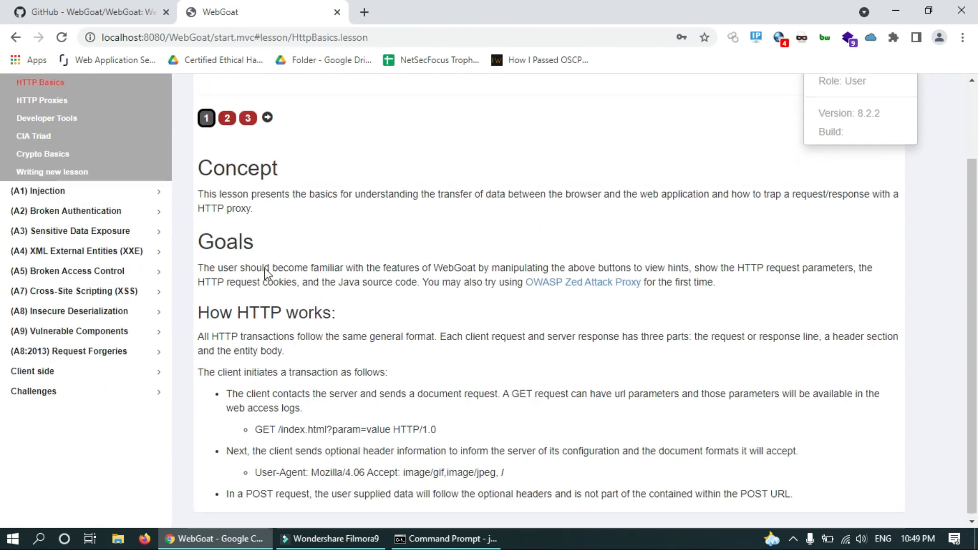
click(89, 188)
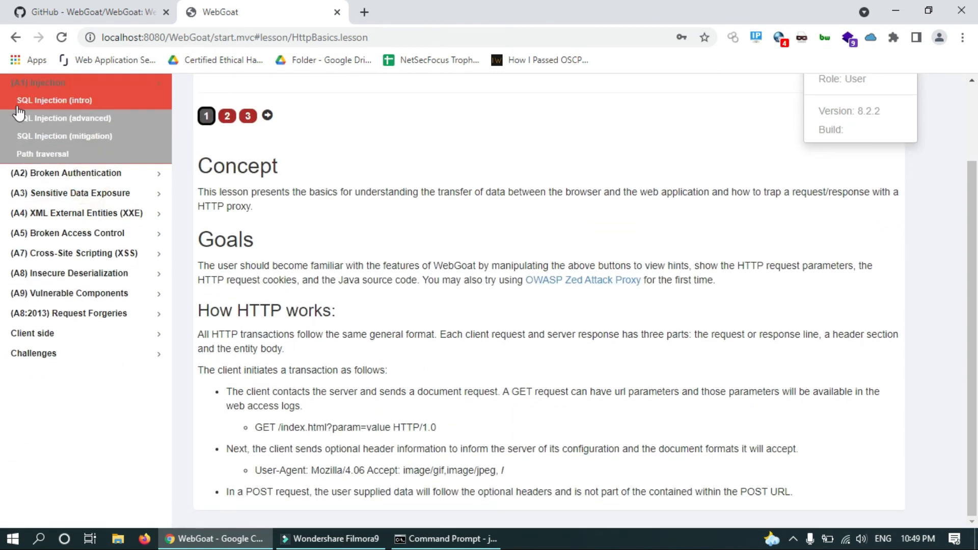
click(56, 118)
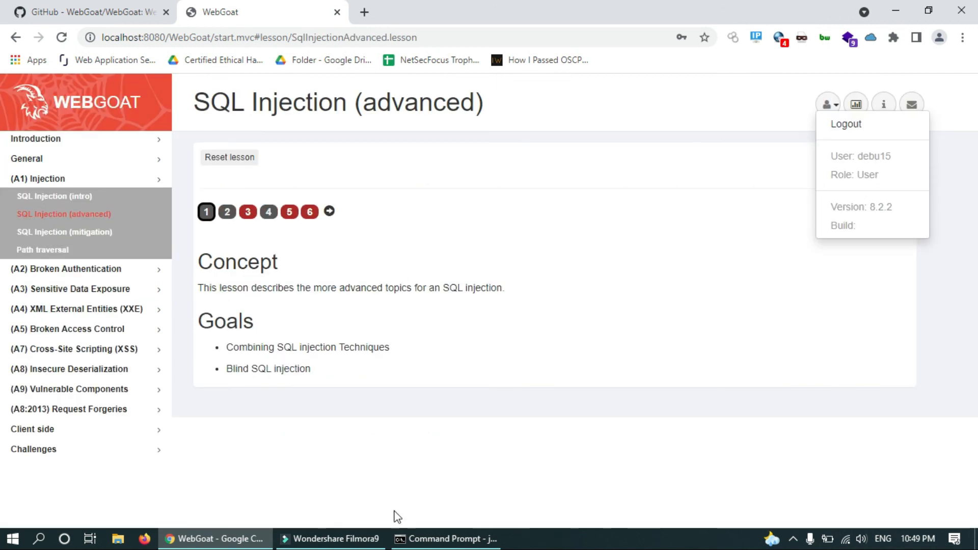